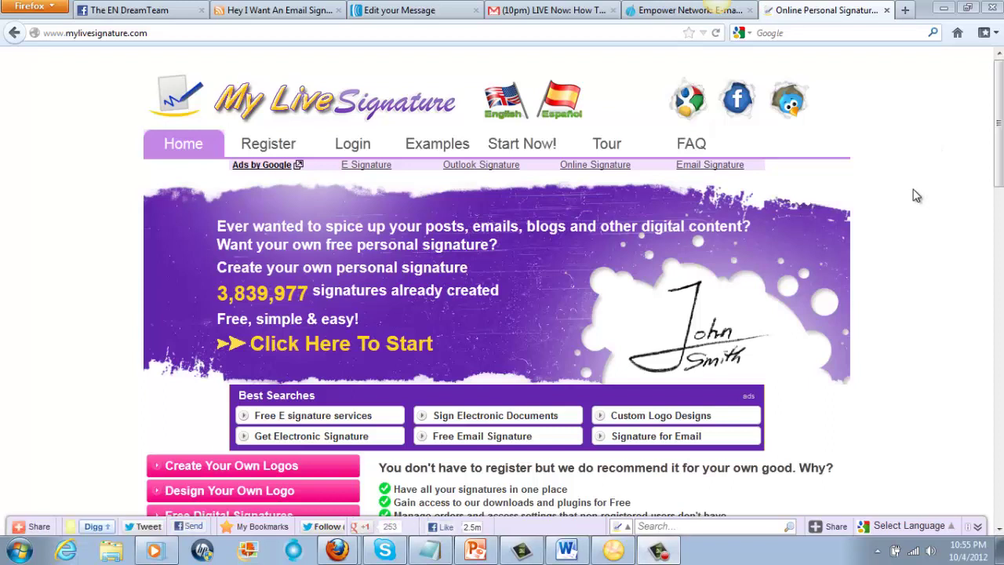
# - Look over the email-signature blog post, dismiss its pop-up offer, and return to the signature site
pyautogui.click(279, 9)
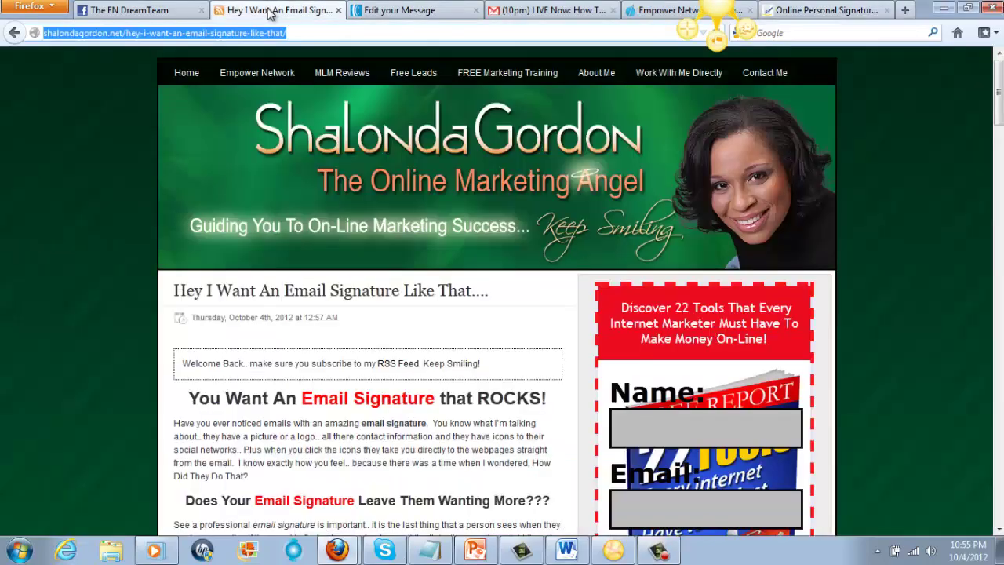
pyautogui.scroll(-3, 286, 253)
pyautogui.scroll(-15, 303, 242)
pyautogui.scroll(3, 302, 242)
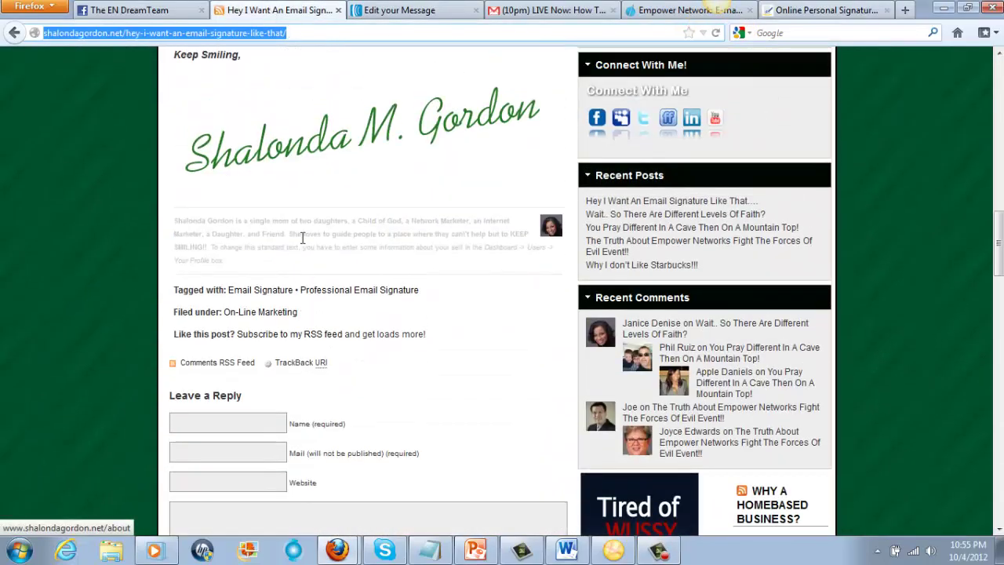
pyautogui.click(715, 32)
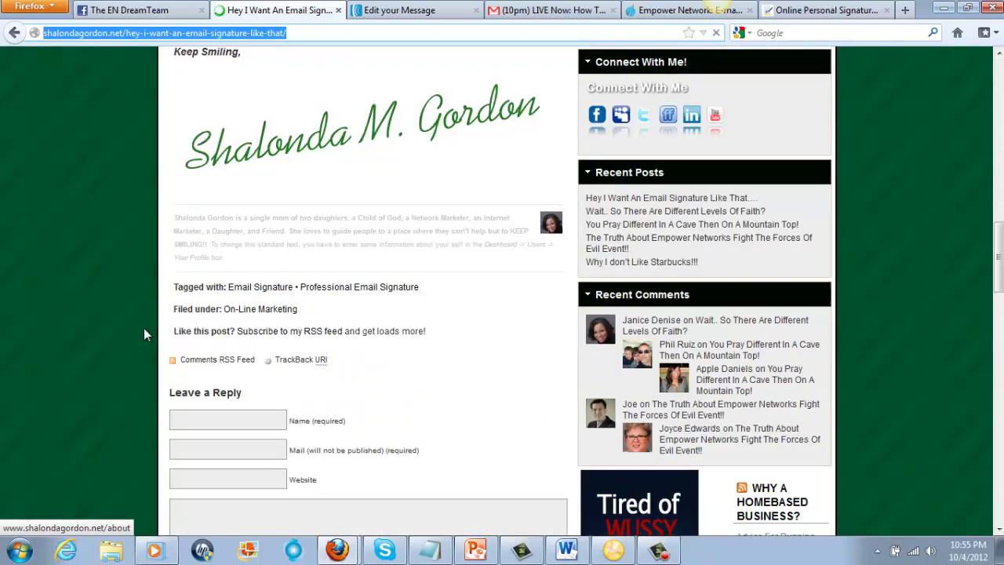
pyautogui.scroll(-5, 144, 328)
pyautogui.scroll(5, 143, 328)
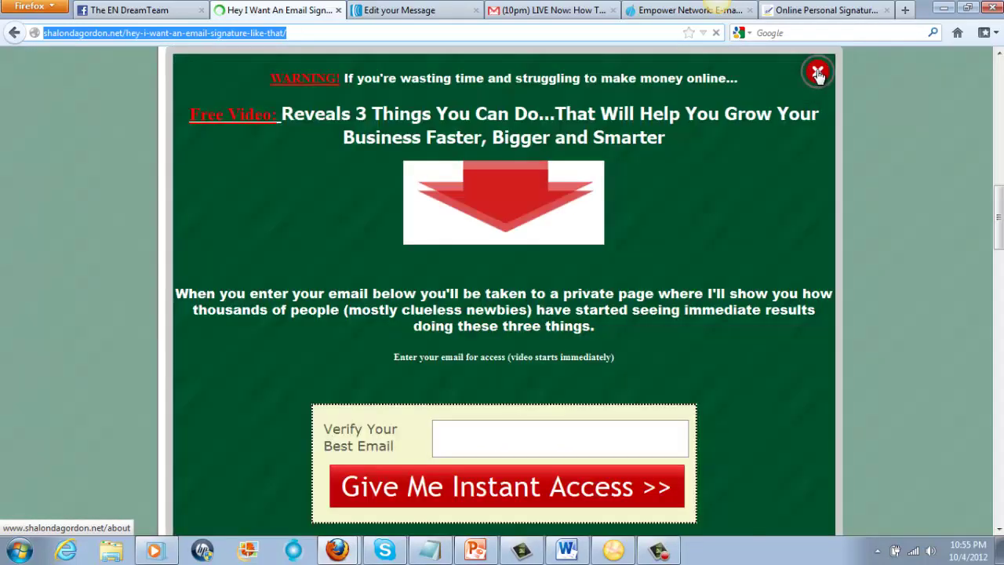
pyautogui.click(813, 78)
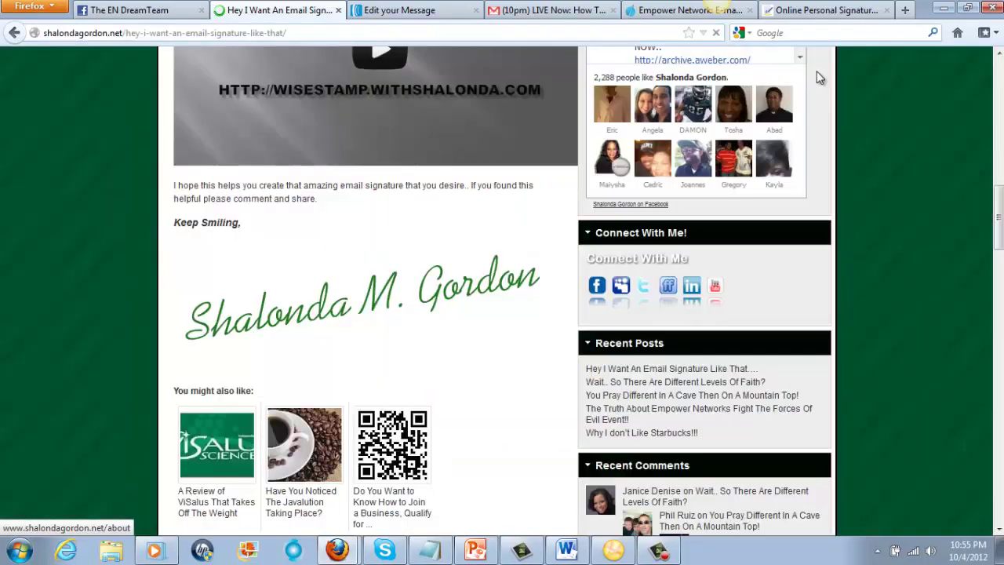
pyautogui.click(823, 11)
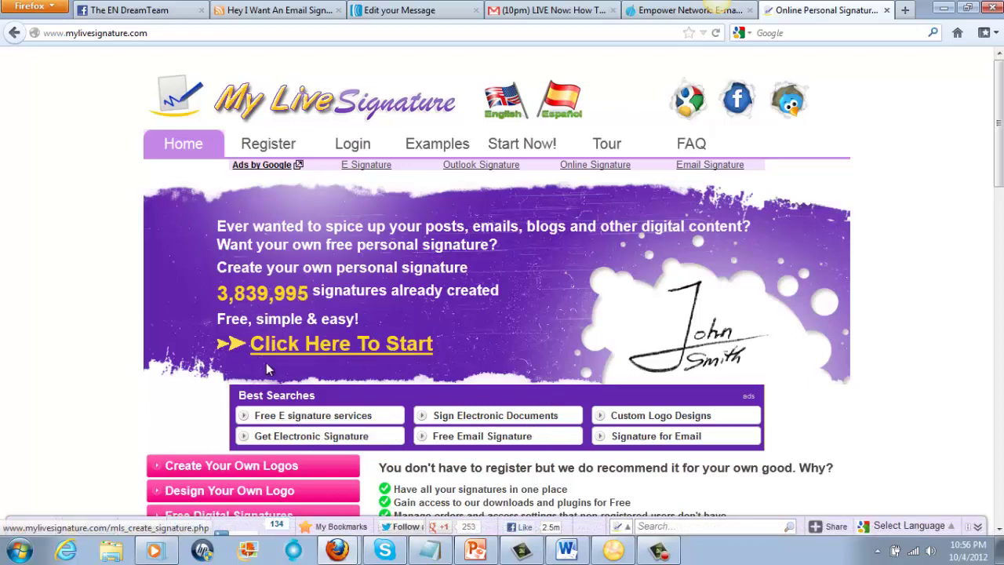
# - Start a new signature, review the creation methods, and pick 'Using the signature creation wizard'
pyautogui.click(370, 355)
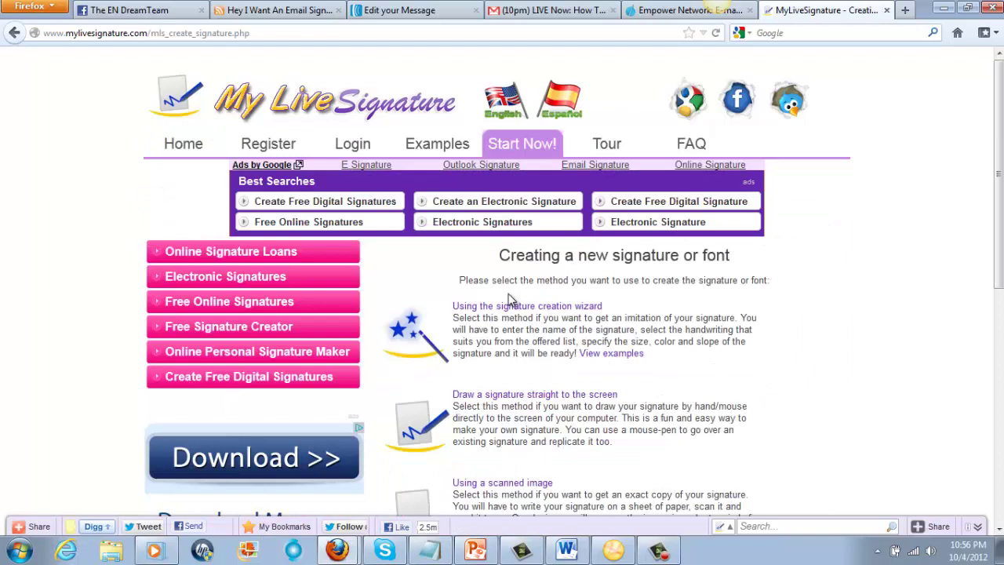
pyautogui.scroll(-3, 511, 304)
pyautogui.scroll(-3, 516, 310)
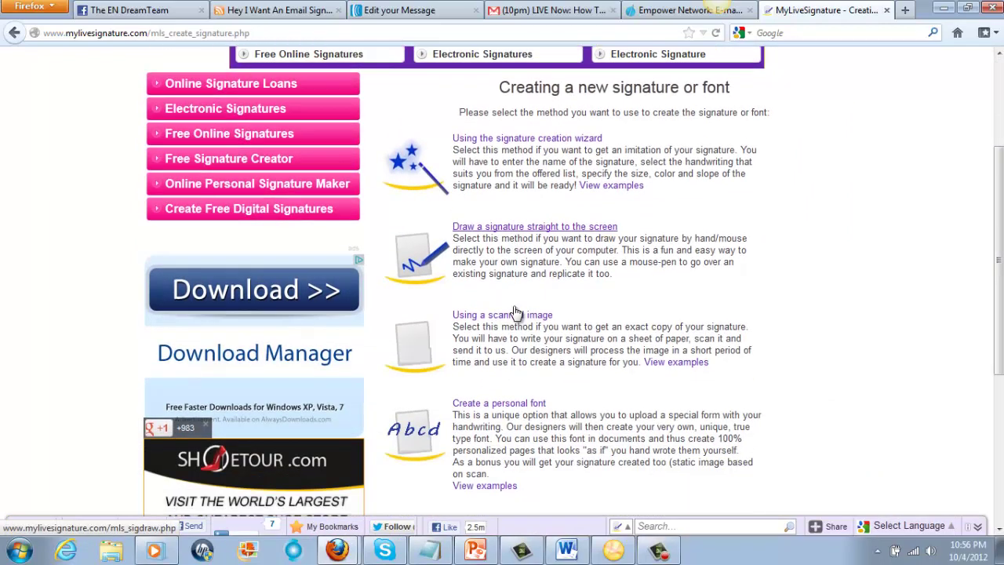
pyautogui.scroll(3, 590, 314)
pyautogui.scroll(1, 591, 314)
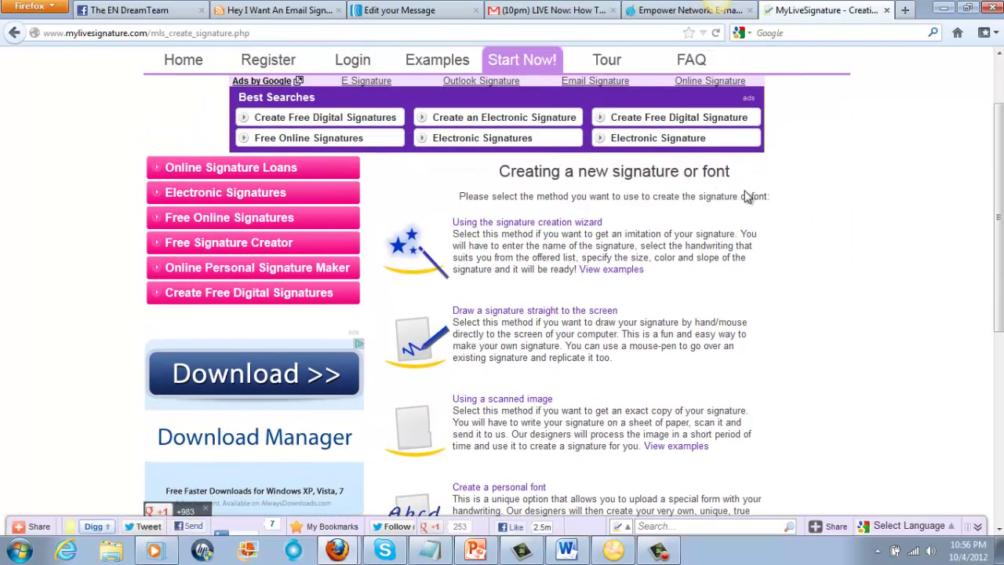
pyautogui.scroll(-8, 553, 259)
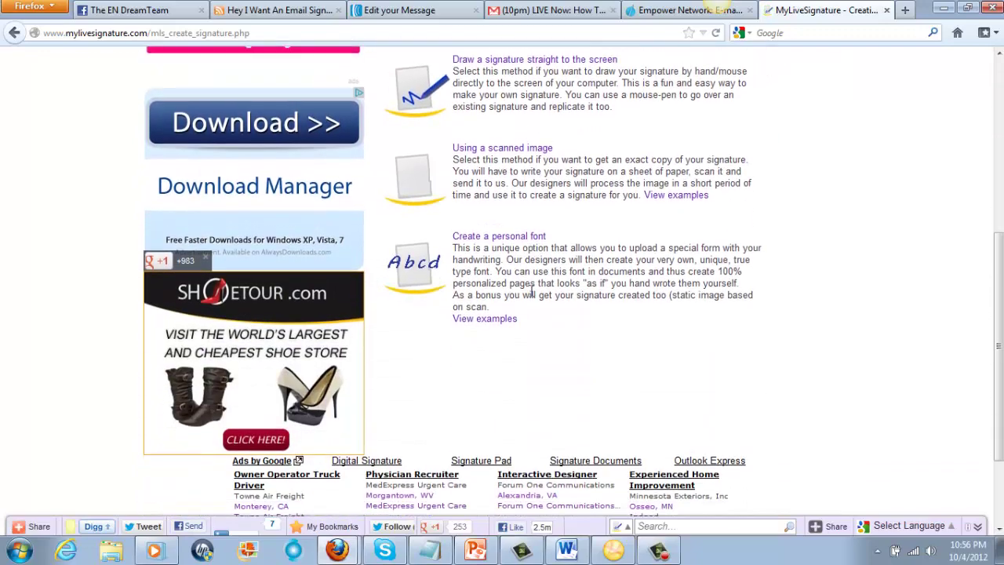
pyautogui.scroll(5, 532, 296)
pyautogui.scroll(4, 530, 291)
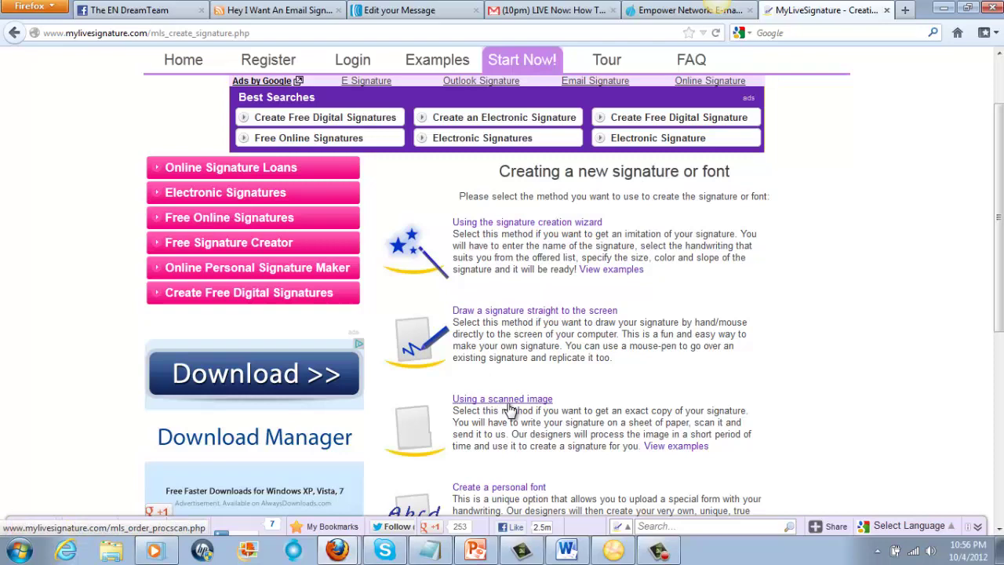
pyautogui.scroll(-2, 540, 407)
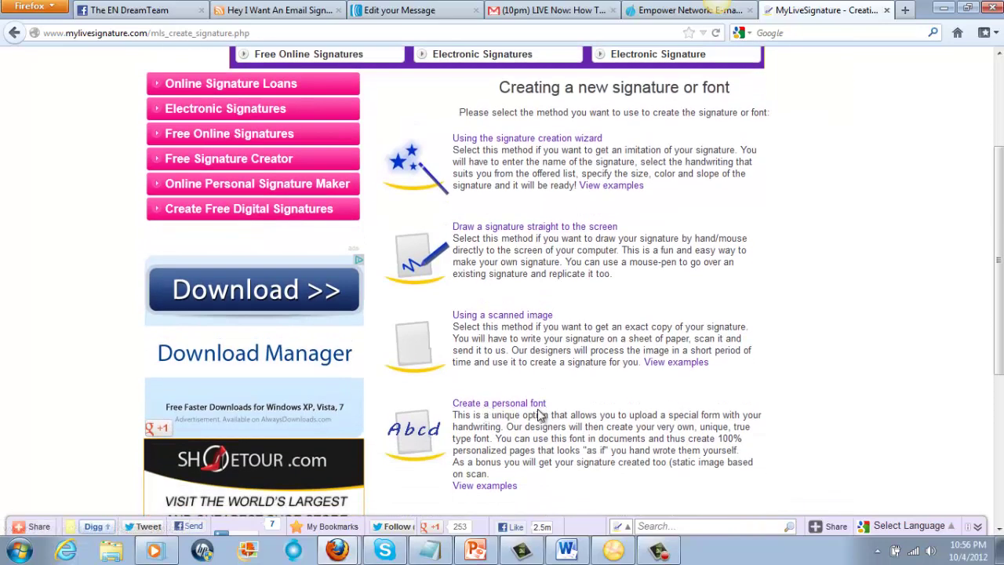
pyautogui.scroll(4, 529, 377)
pyautogui.click(510, 306)
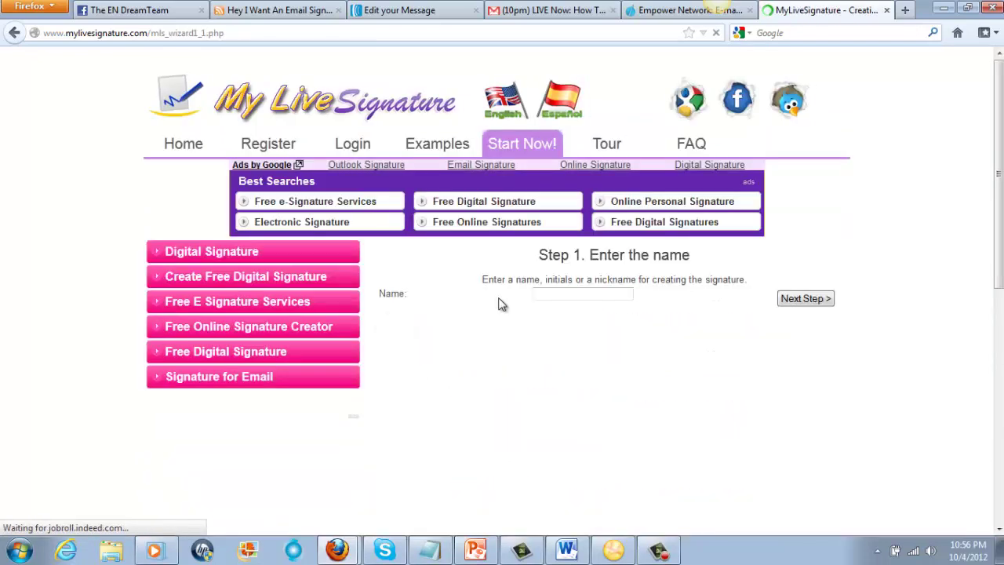
# - Enter the full name for the signature, correct the typo, and advance to the font step
pyautogui.click(543, 293)
pyautogui.write('S')
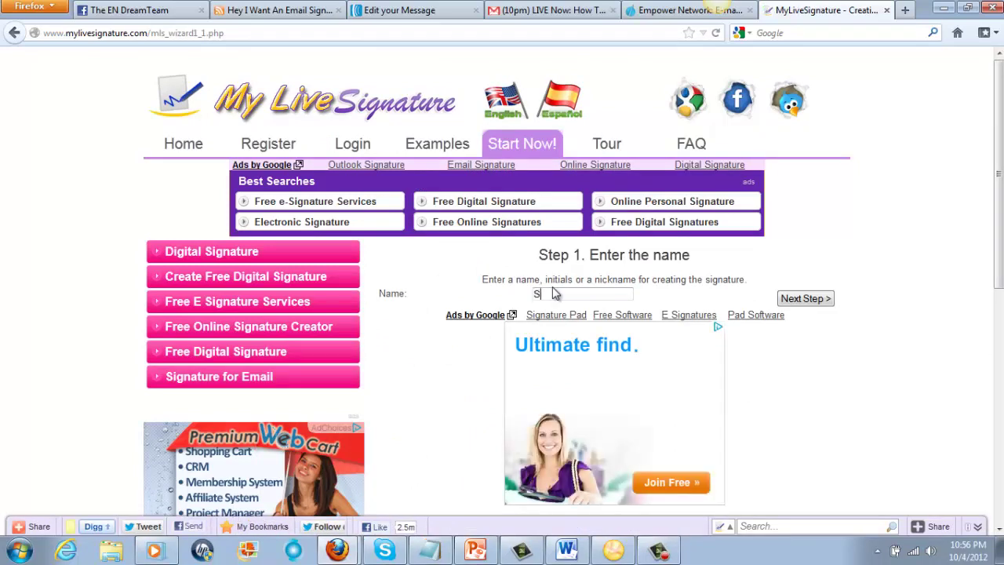
pyautogui.write('halanda M')
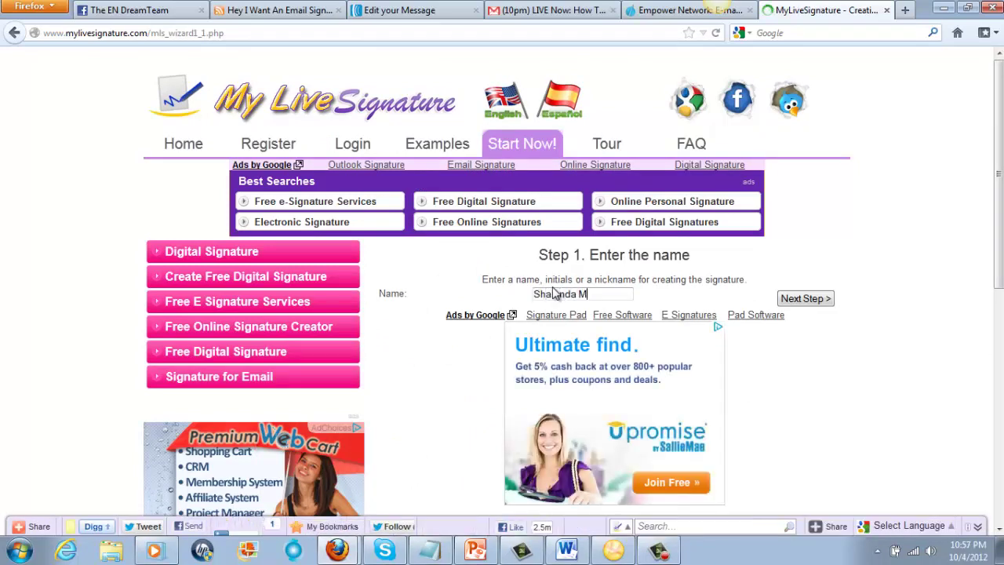
pyautogui.press('BackSpace')
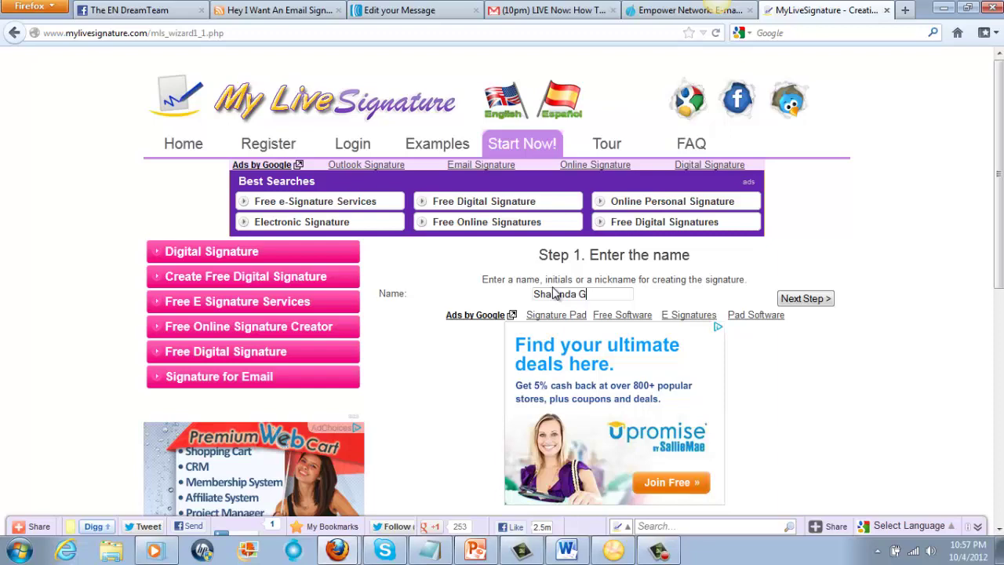
pyautogui.click(810, 302)
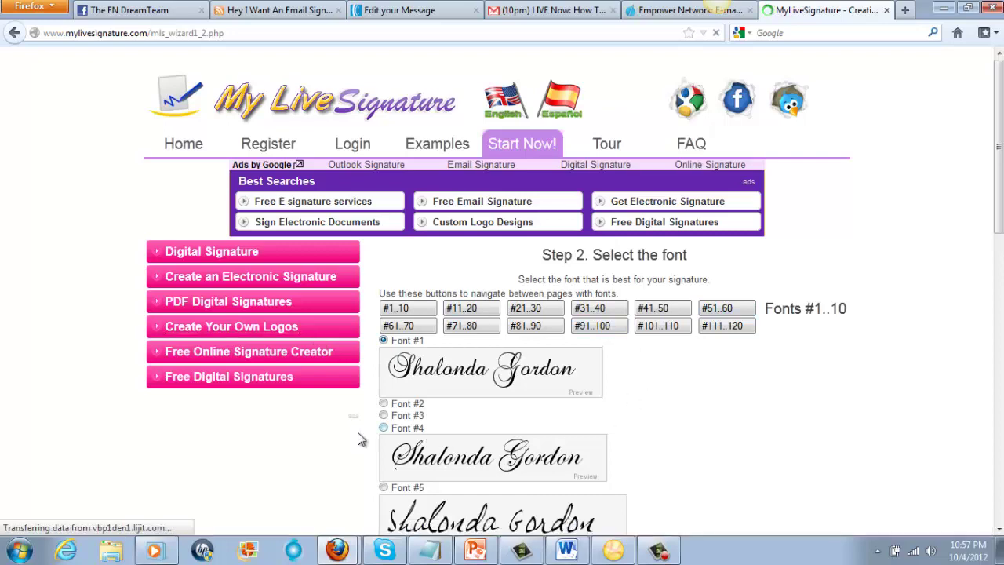
# - Select Font #20 from the second page of fonts (#11–20) and continue to Step 3
pyautogui.scroll(-5, 322, 443)
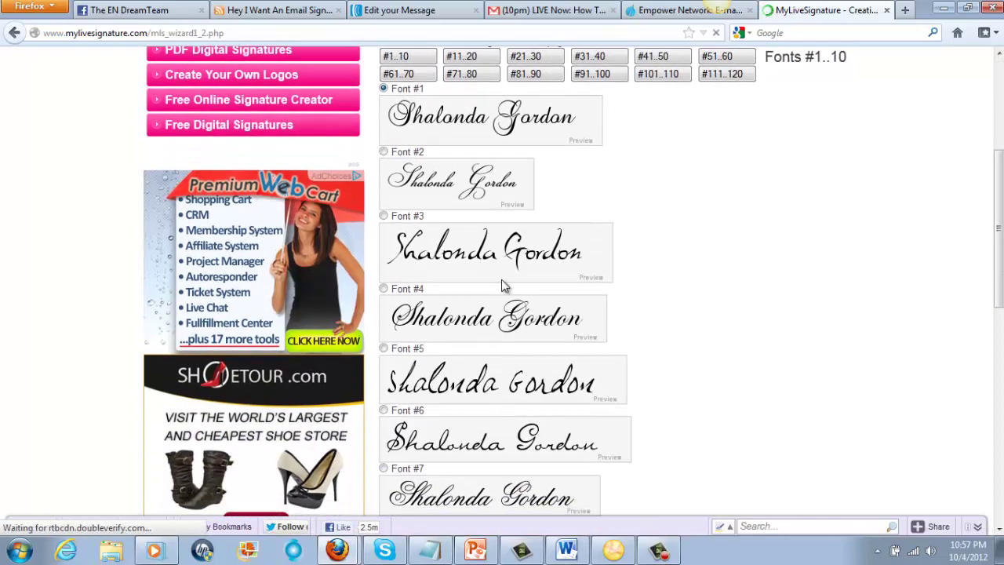
pyautogui.scroll(-3, 559, 339)
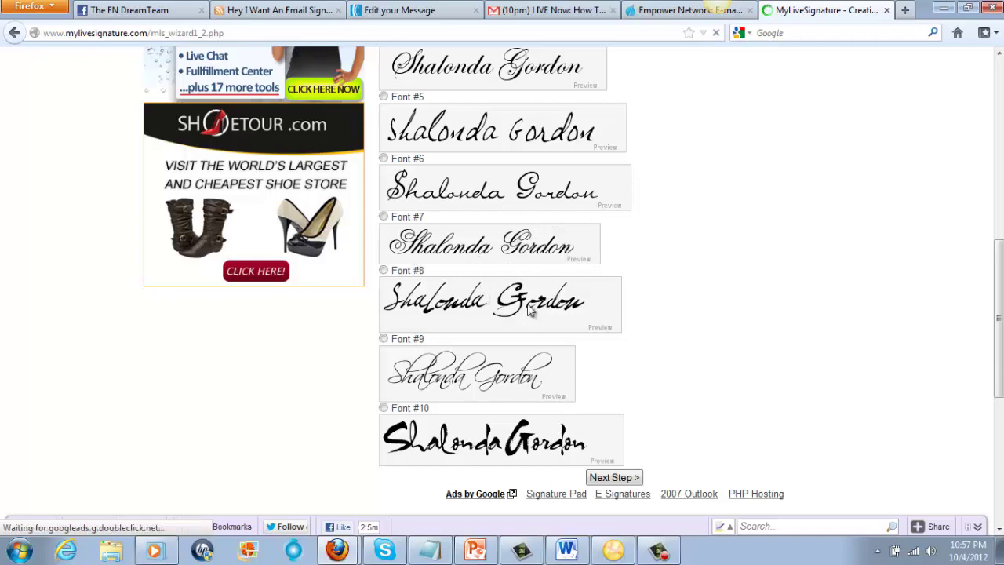
pyautogui.scroll(-2, 524, 402)
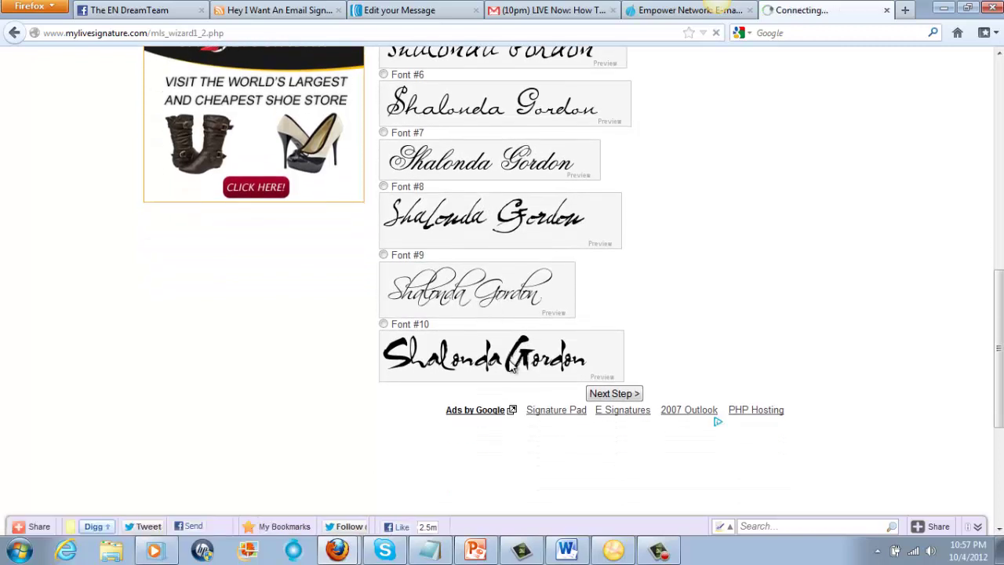
pyautogui.scroll(3, 577, 296)
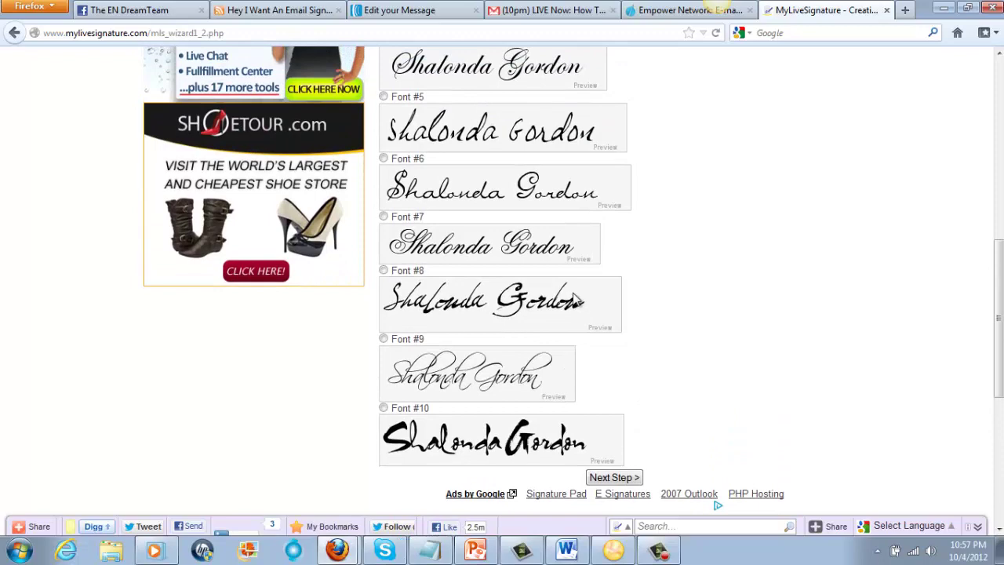
pyautogui.scroll(5, 572, 298)
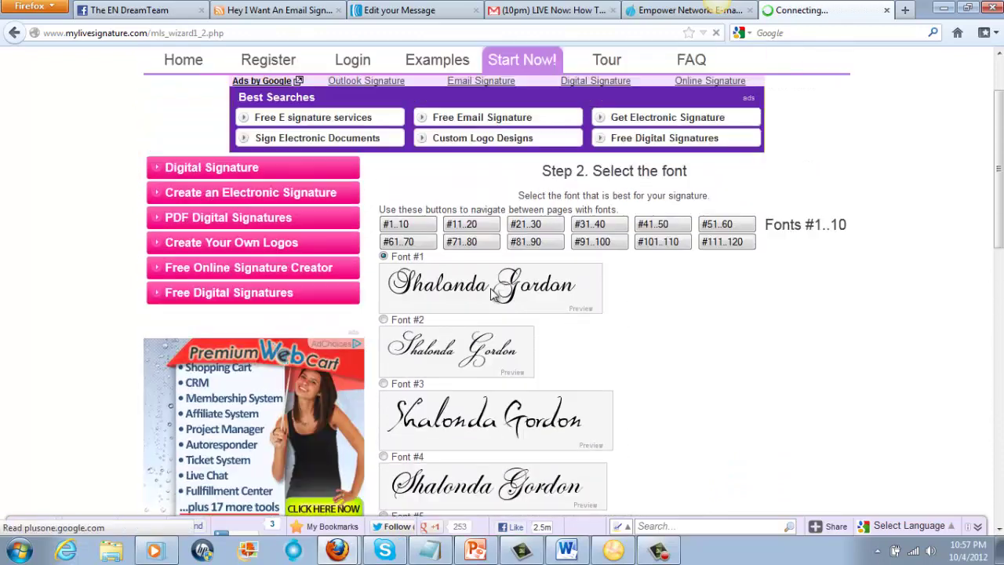
pyautogui.click(458, 226)
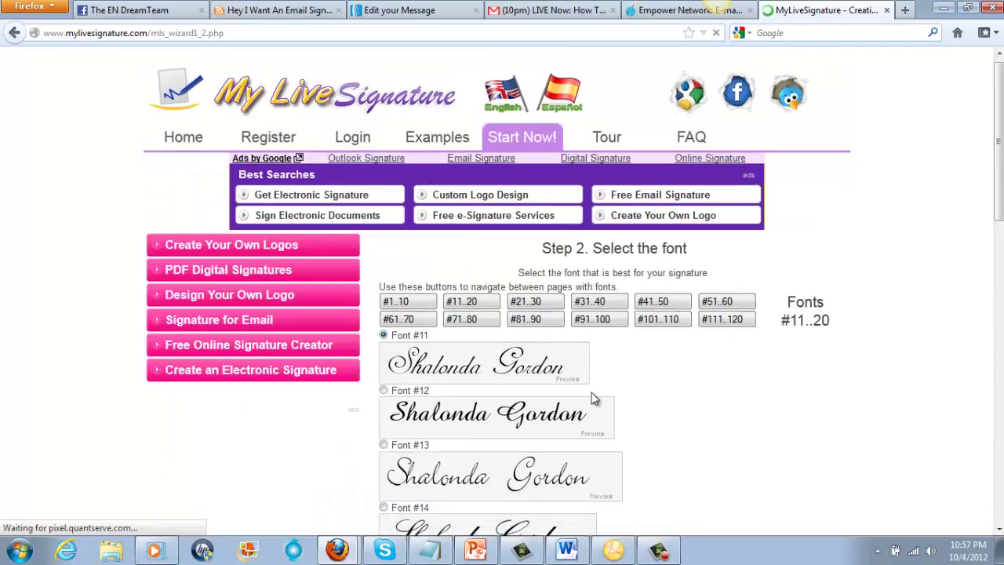
pyautogui.scroll(-4, 594, 398)
pyautogui.scroll(-2, 593, 399)
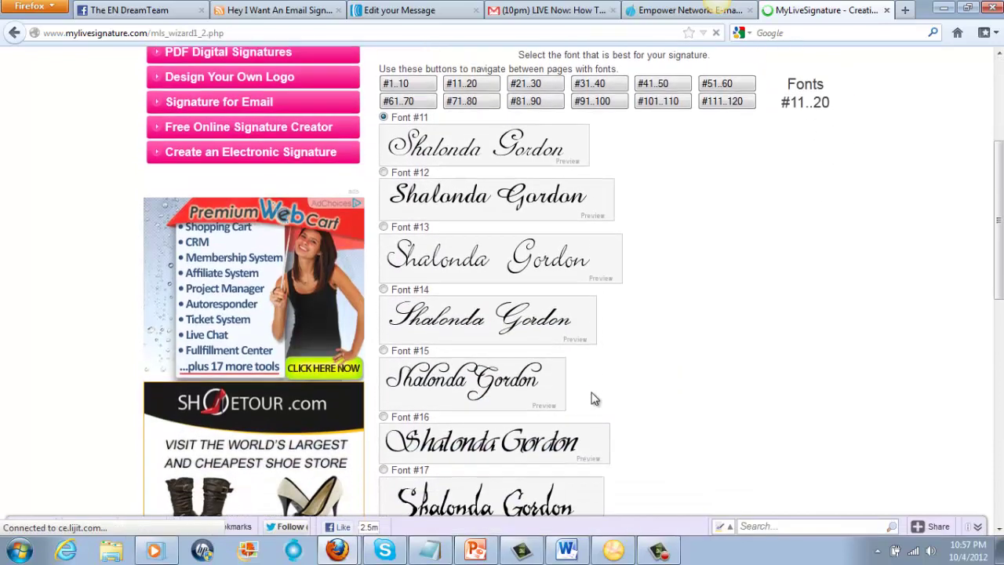
pyautogui.scroll(-7, 593, 398)
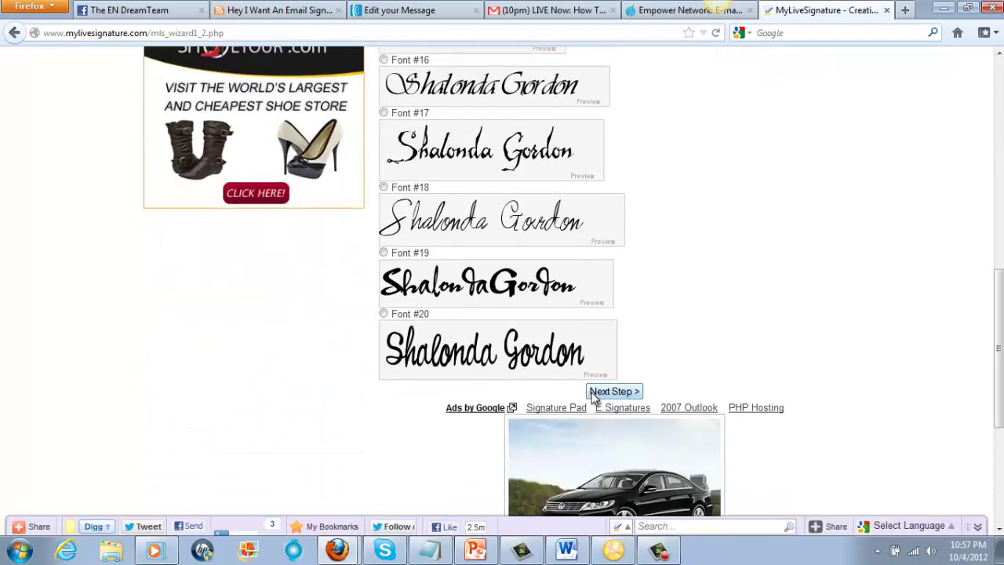
pyautogui.scroll(2, 594, 398)
pyautogui.scroll(-3, 590, 398)
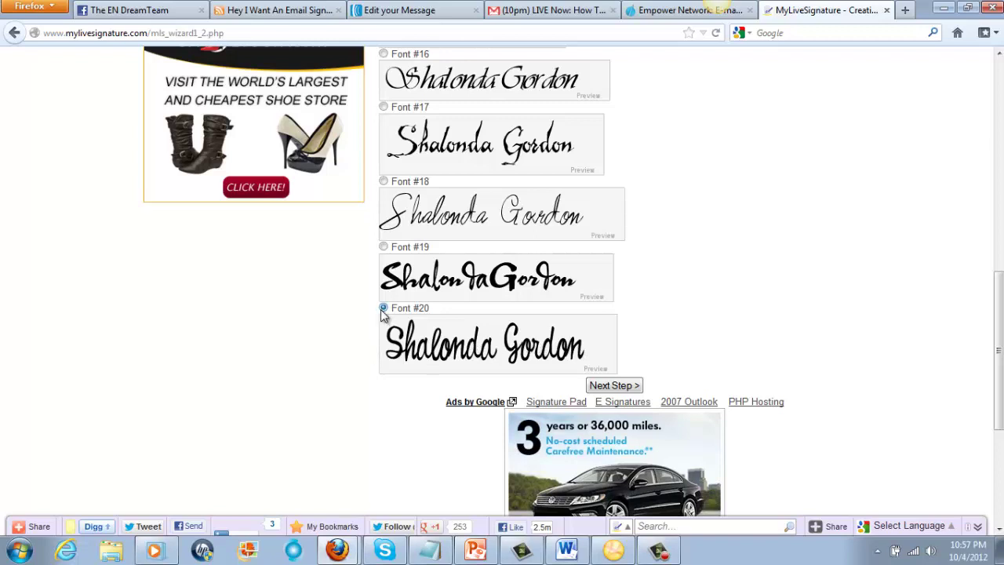
pyautogui.click(605, 387)
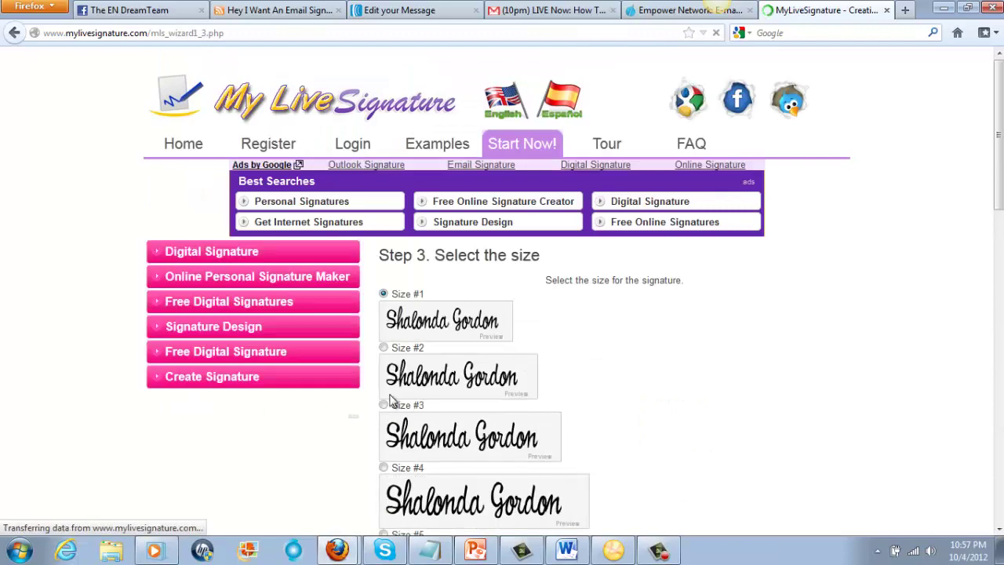
# - Pick Size #8 for the signature and proceed to the colour step
pyautogui.scroll(-5, 553, 399)
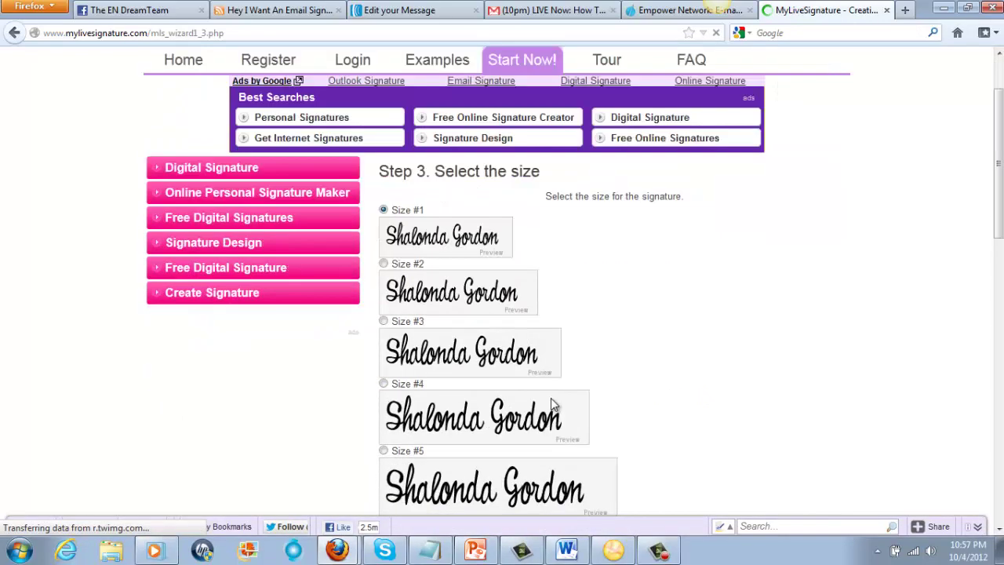
pyautogui.scroll(-1, 553, 404)
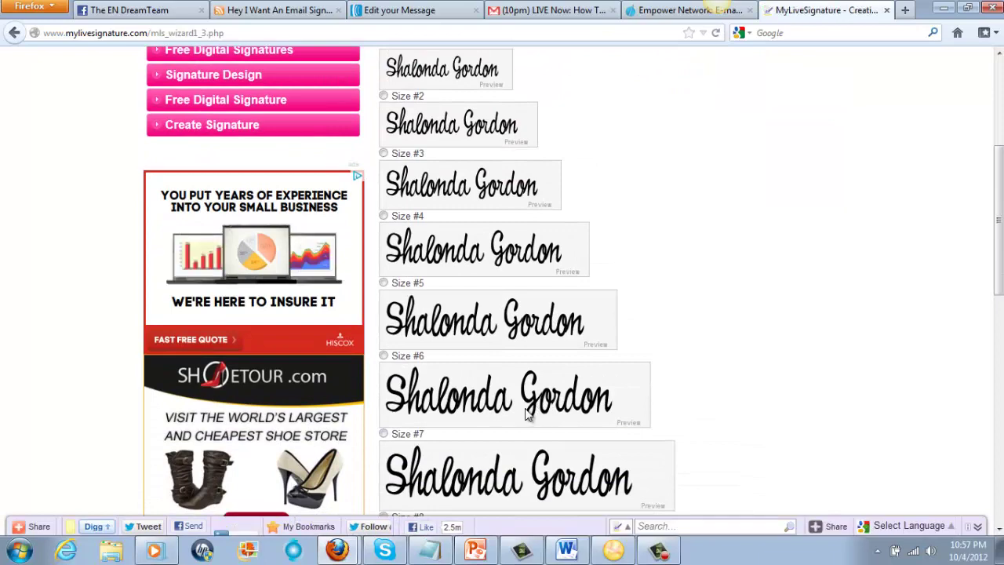
pyautogui.scroll(-4, 601, 311)
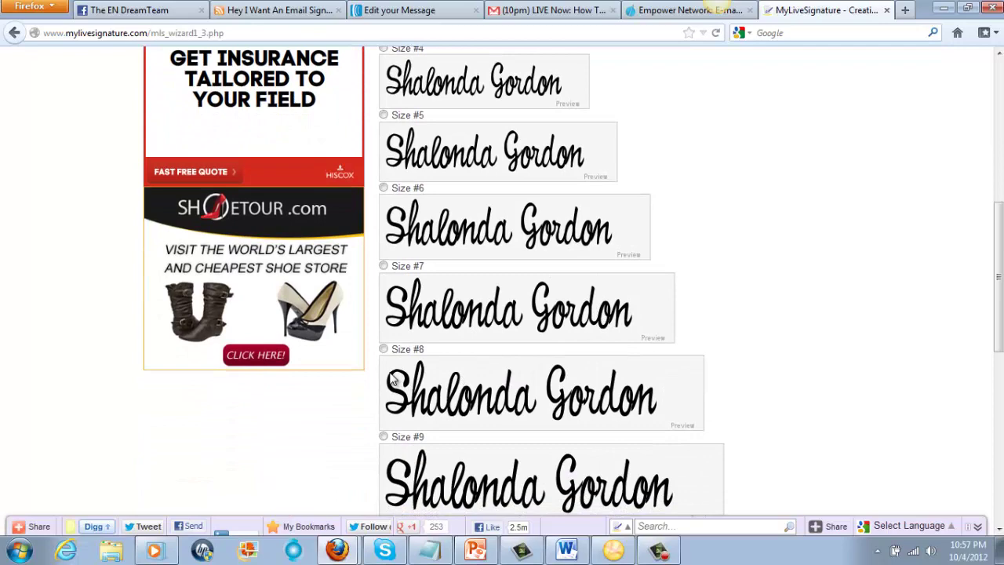
pyautogui.scroll(-6, 462, 398)
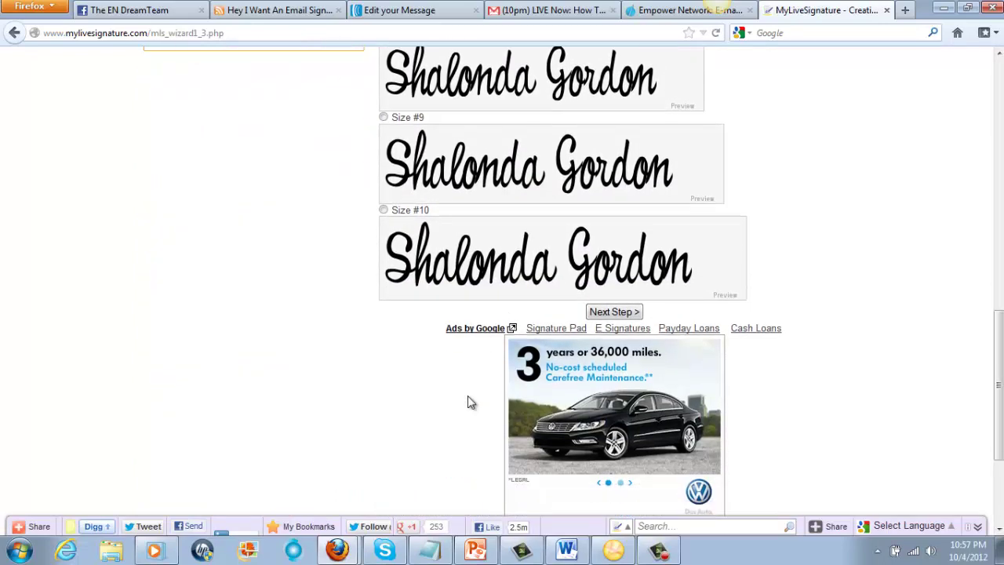
pyautogui.scroll(6, 468, 399)
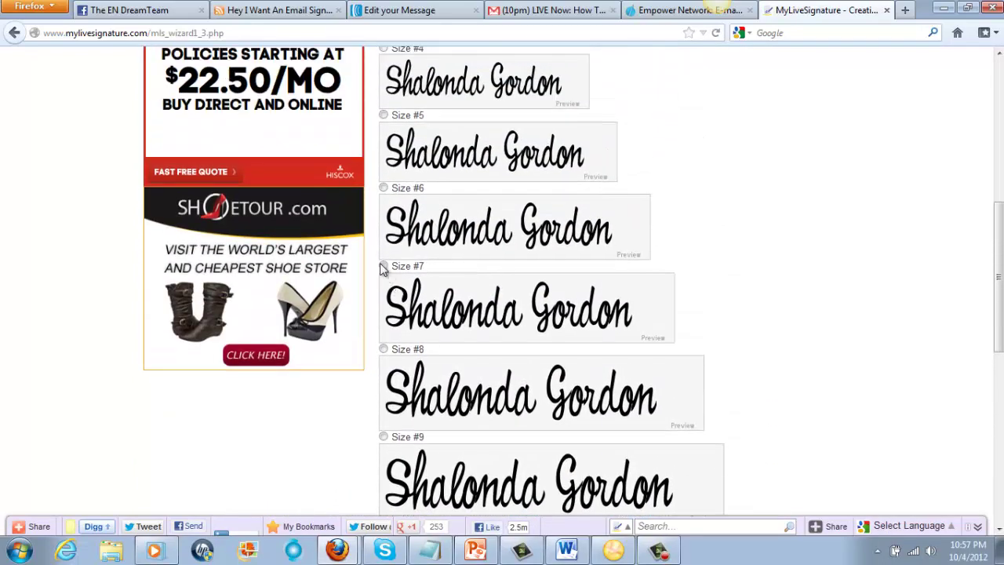
pyautogui.click(383, 350)
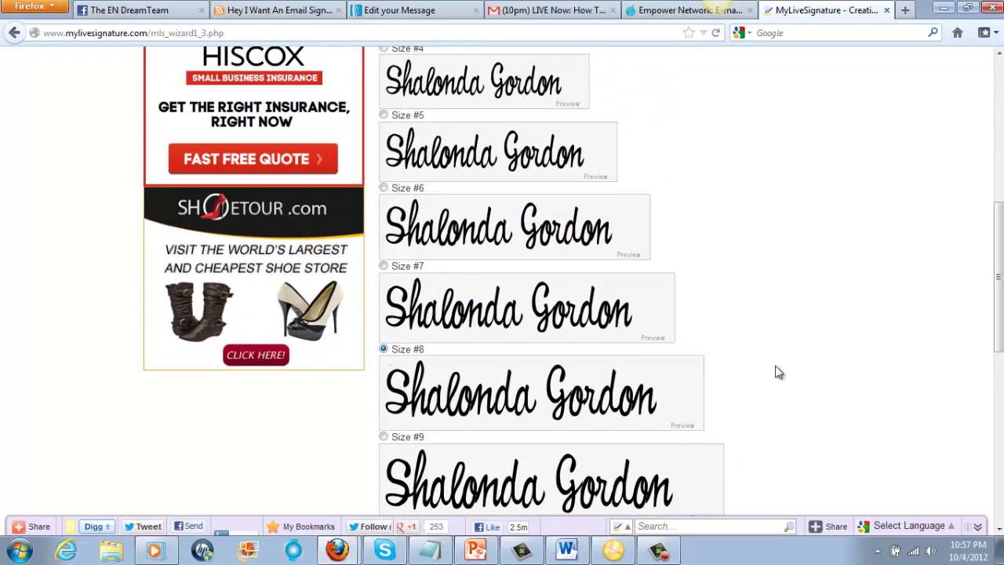
pyautogui.scroll(-8, 787, 372)
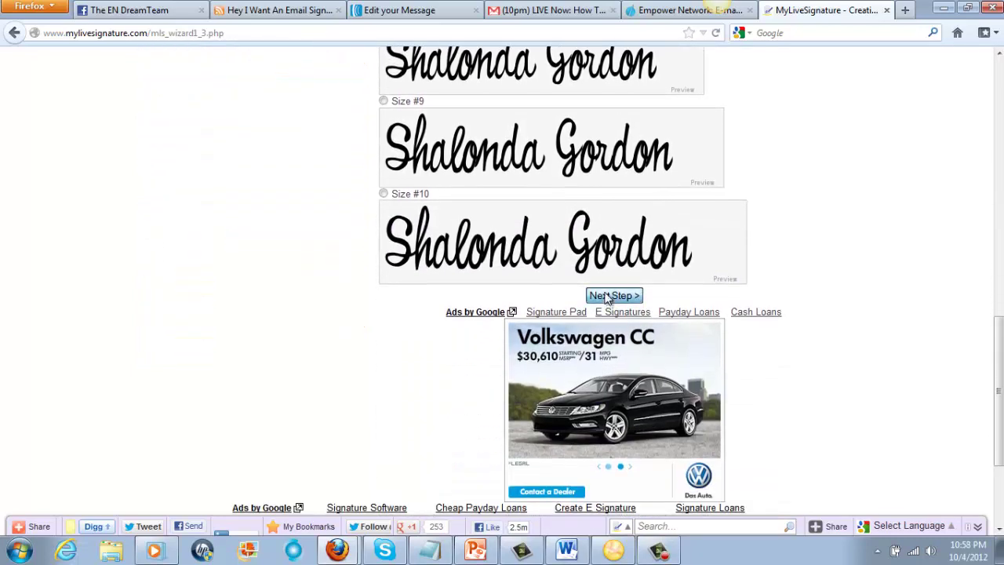
pyautogui.click(606, 298)
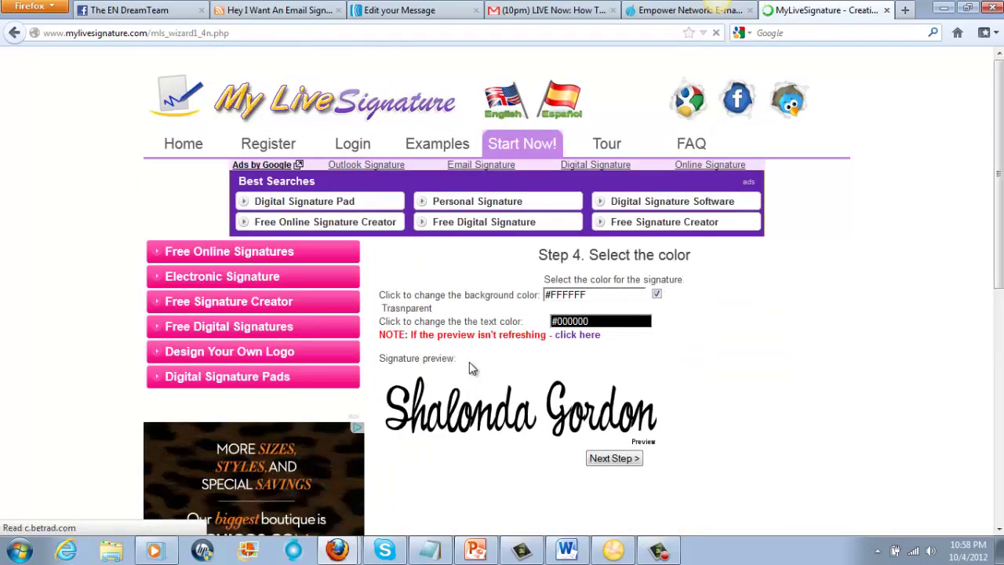
# - Switch the text colour chooser to green, pick a dark green, and refresh the preview
pyautogui.scroll(-2, 471, 361)
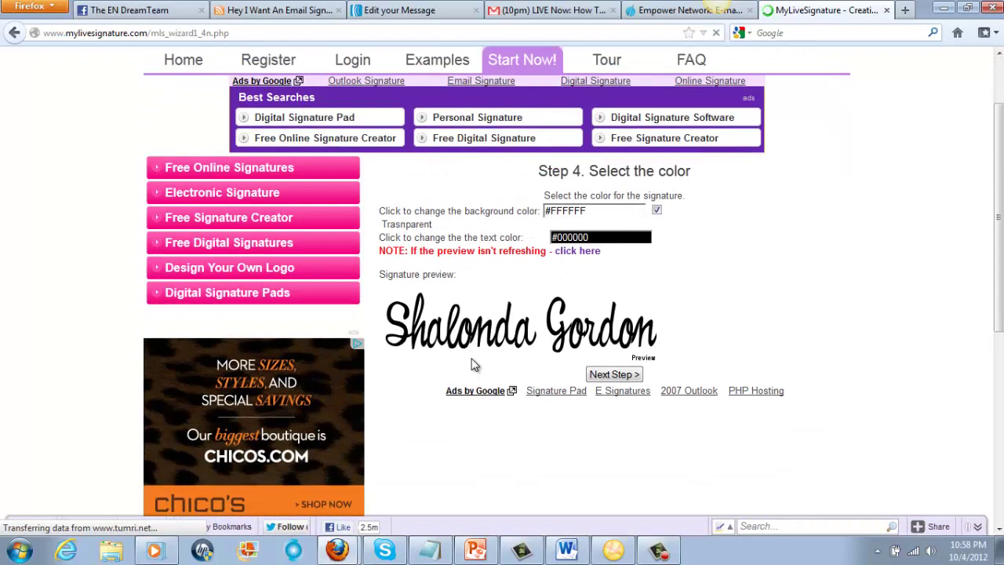
pyautogui.click(578, 250)
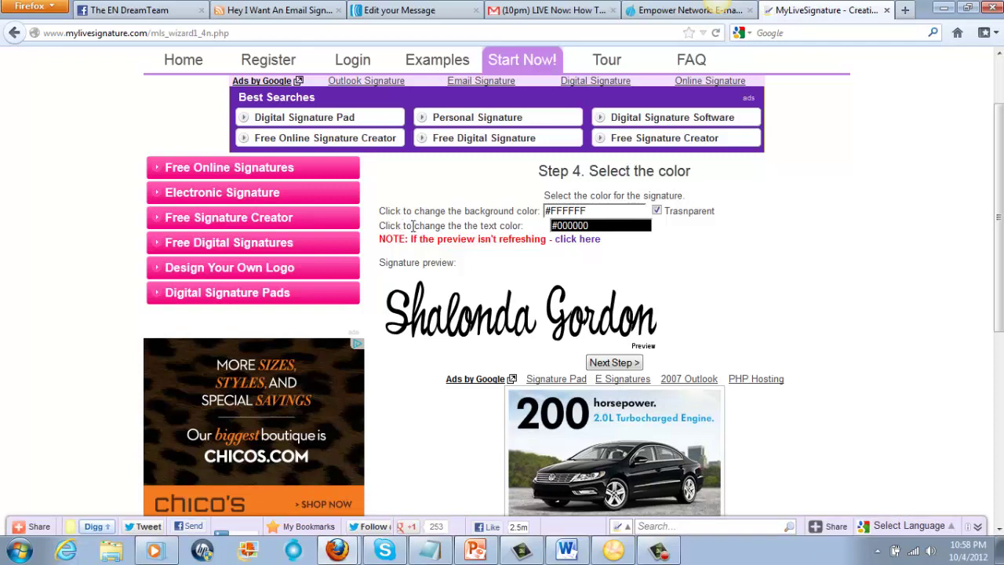
pyautogui.click(605, 225)
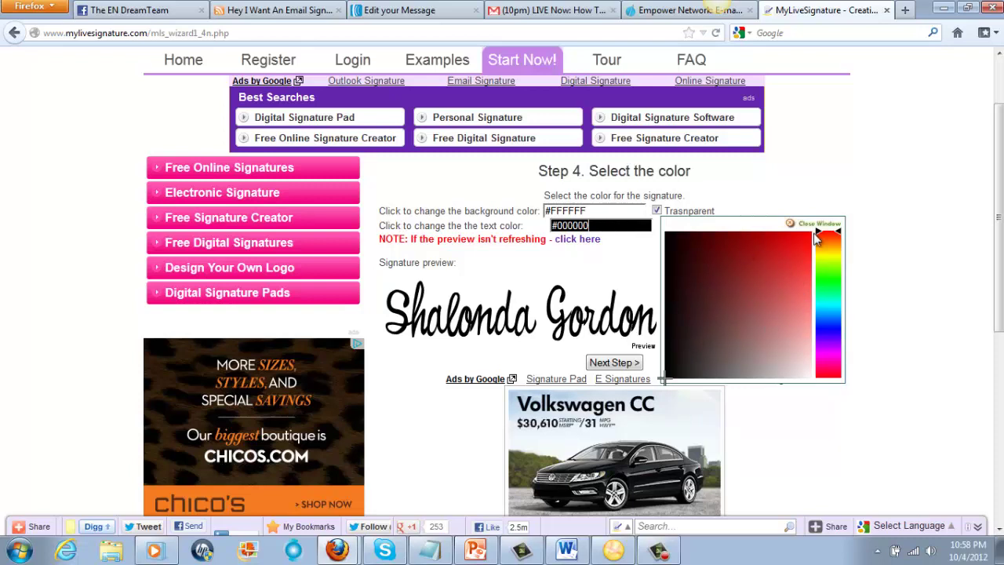
pyautogui.moveTo(817, 232); pyautogui.dragTo(813, 258)
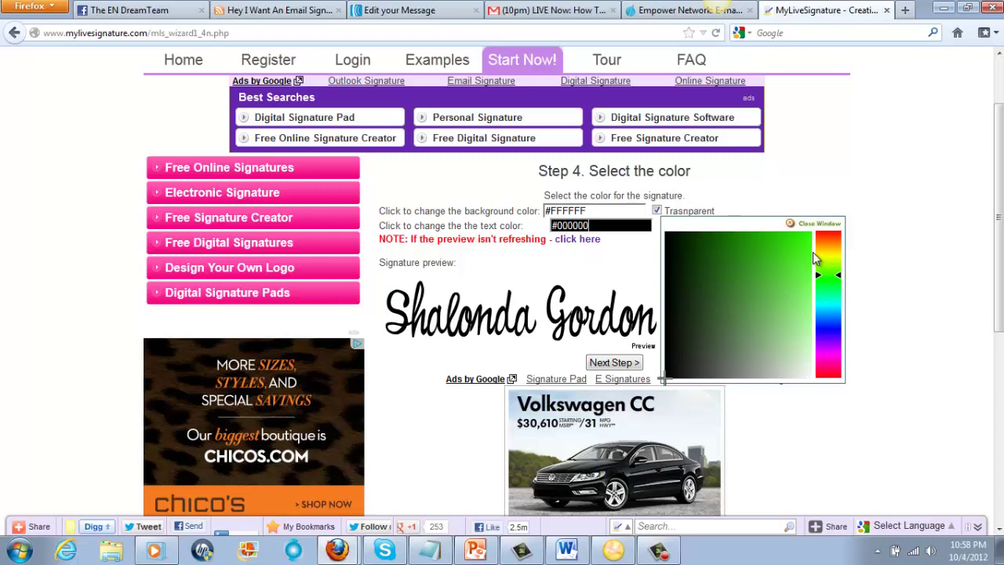
pyautogui.click(717, 243)
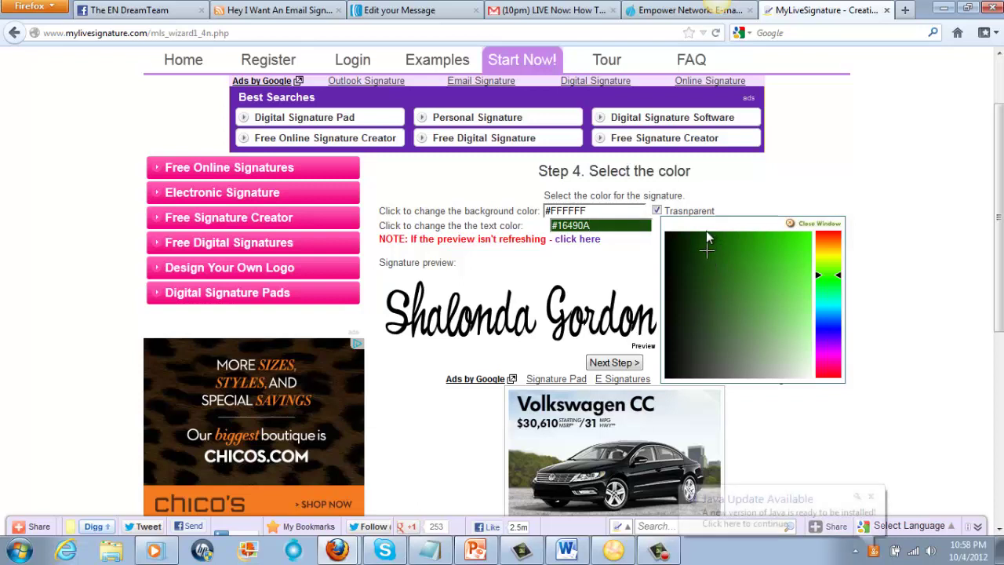
pyautogui.click(705, 233)
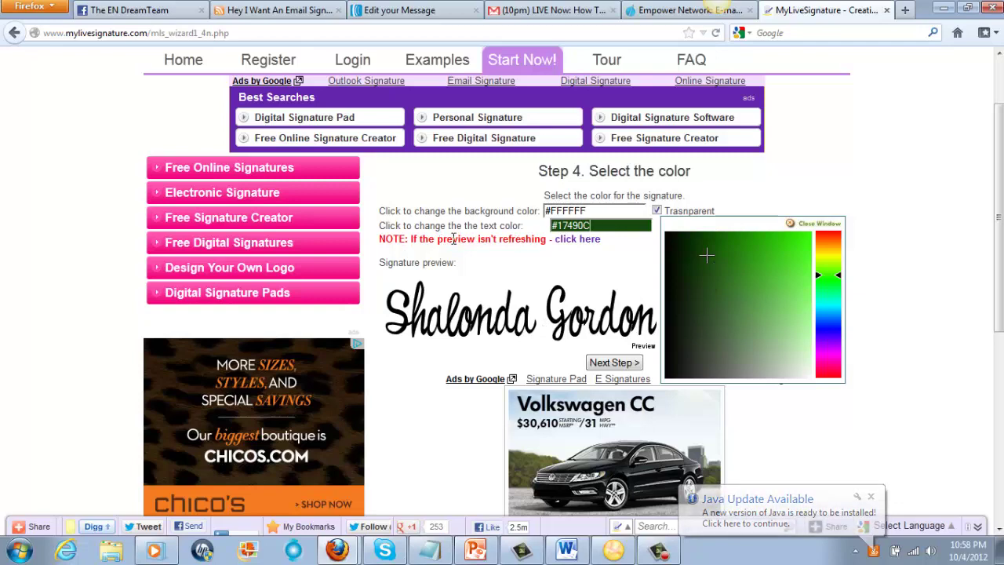
pyautogui.click(577, 241)
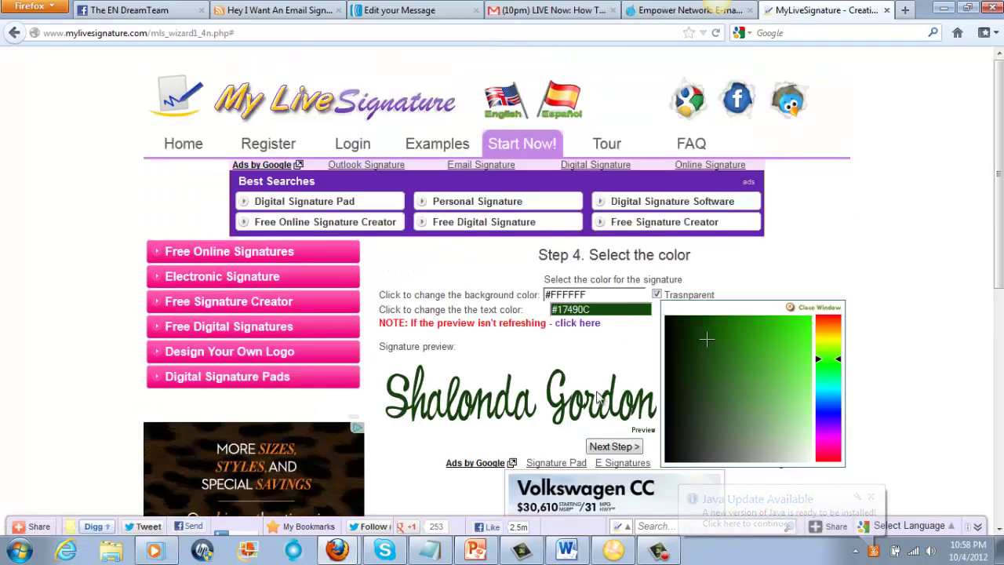
# - Refine the text colour to #173310, refresh the preview, and continue to Step 5
pyautogui.scroll(-2, 597, 397)
pyautogui.click(710, 255)
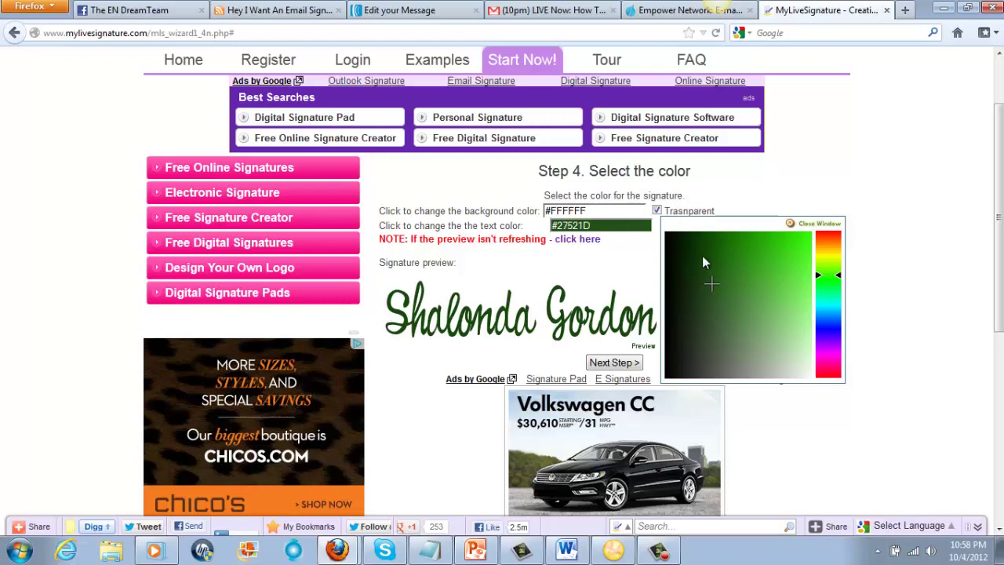
pyautogui.click(693, 259)
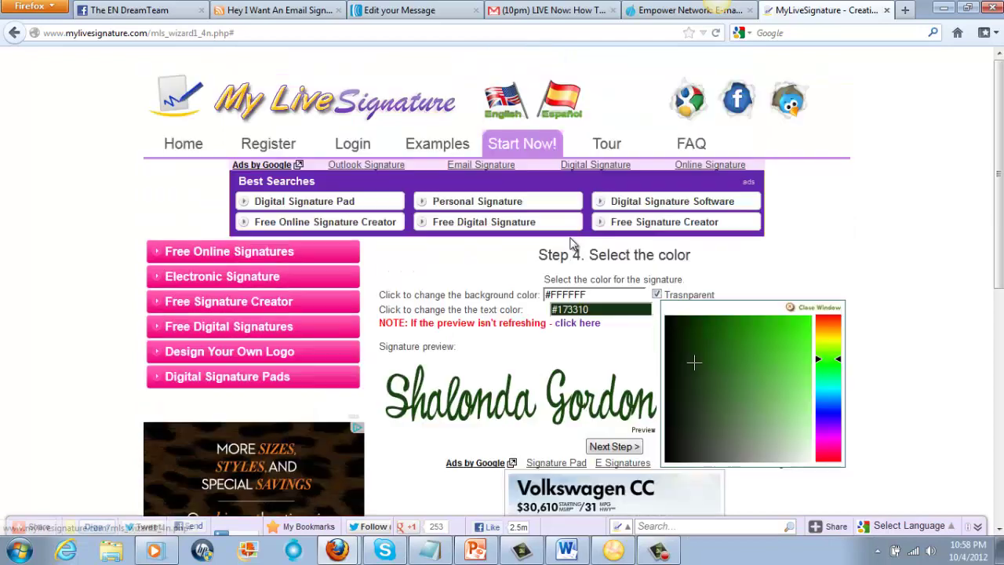
pyautogui.click(577, 239)
pyautogui.scroll(-4, 484, 351)
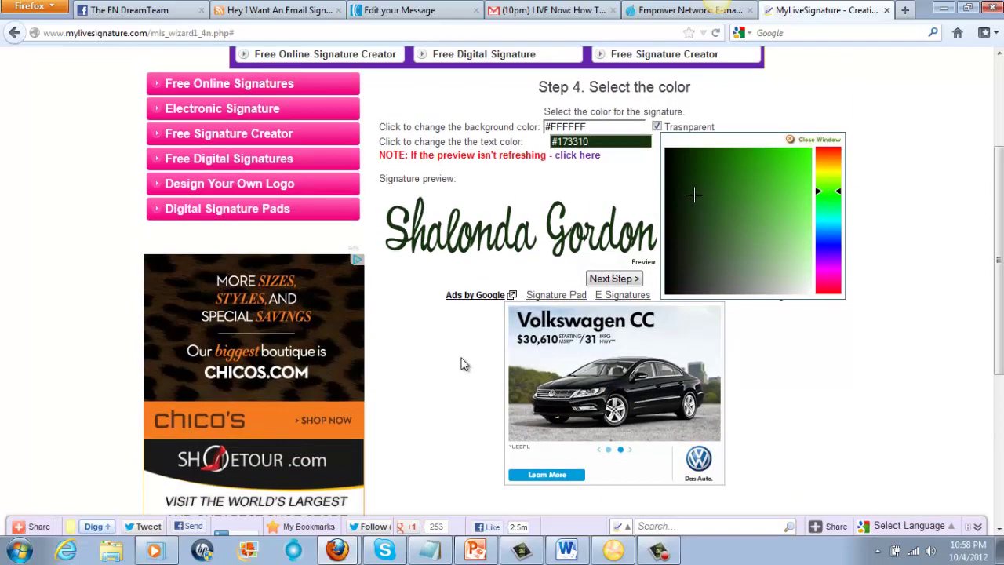
pyautogui.click(615, 283)
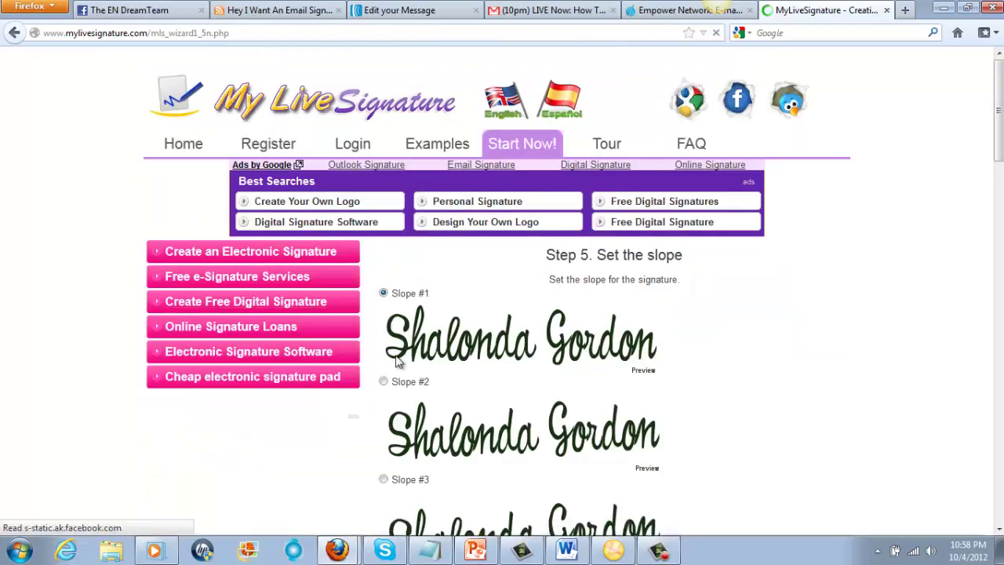
# - Compare with the blog's example signature, then keep Slope #1 and finish the wizard
pyautogui.scroll(-2, 395, 363)
pyautogui.scroll(-6, 395, 363)
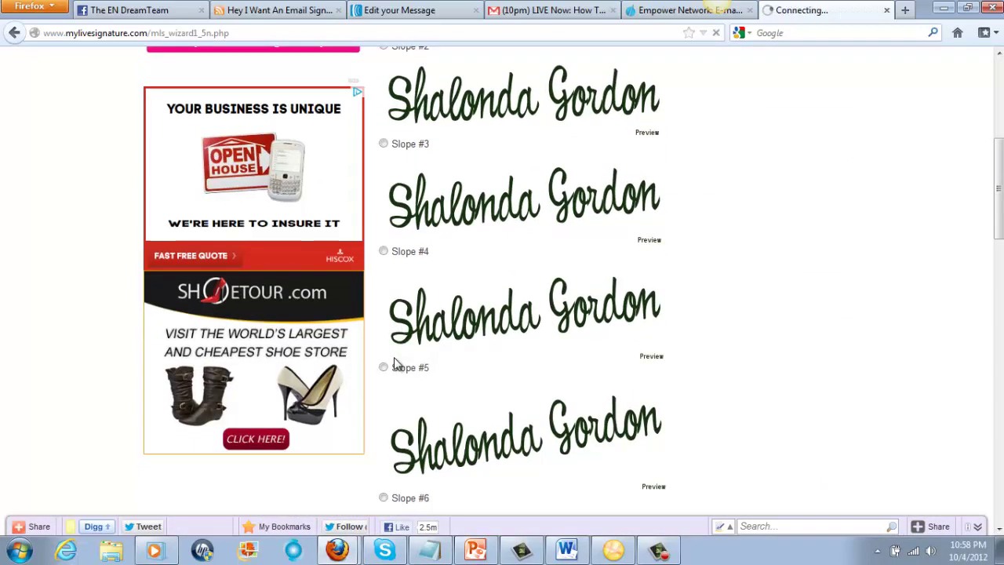
pyautogui.click(282, 10)
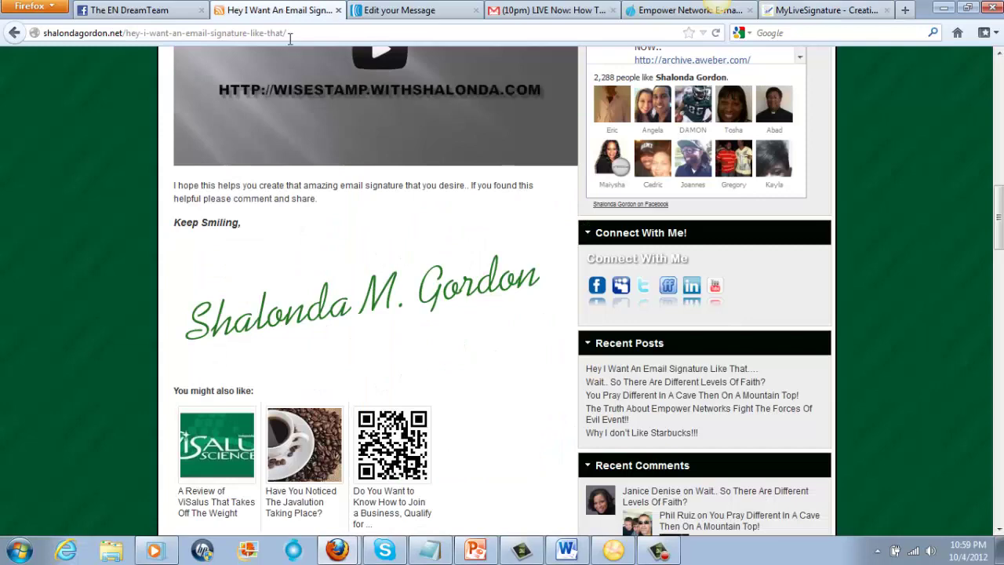
pyautogui.click(368, 311)
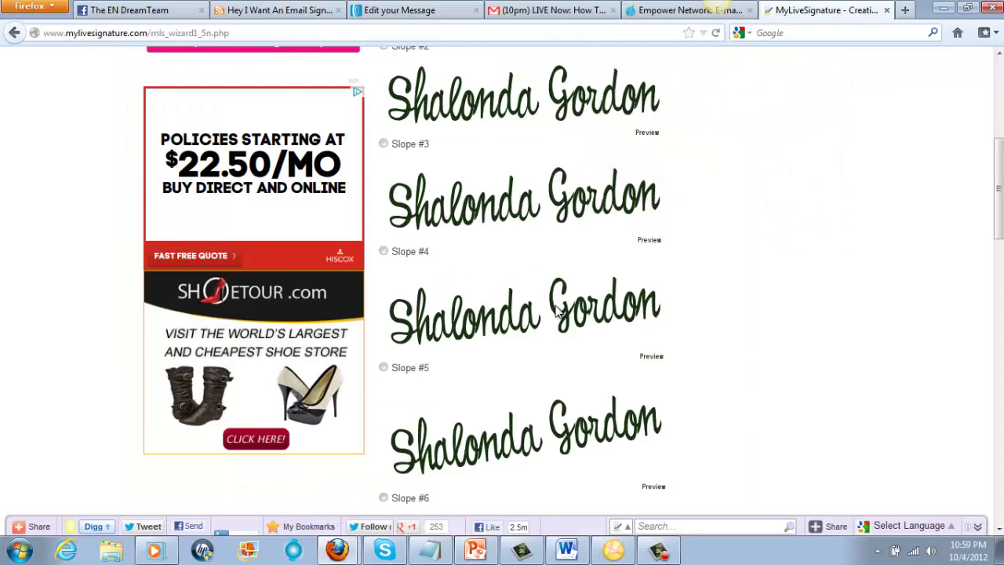
pyautogui.scroll(-10, 557, 311)
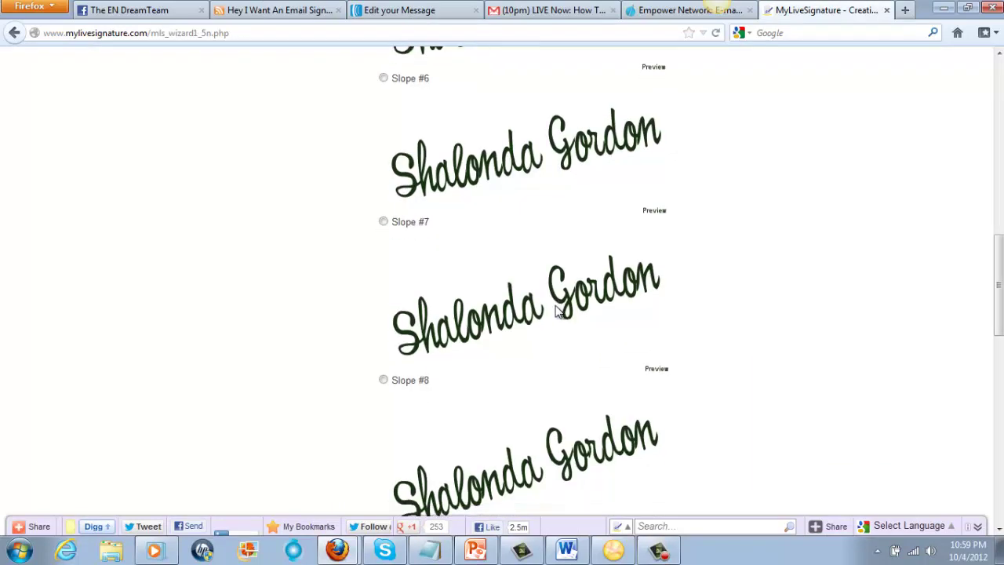
pyautogui.scroll(8, 557, 311)
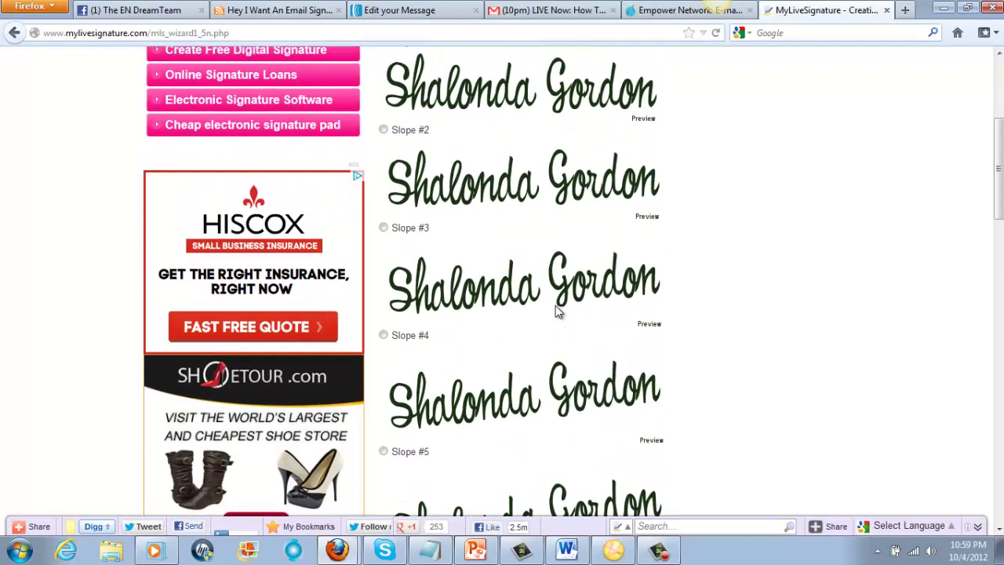
pyautogui.scroll(1, 557, 311)
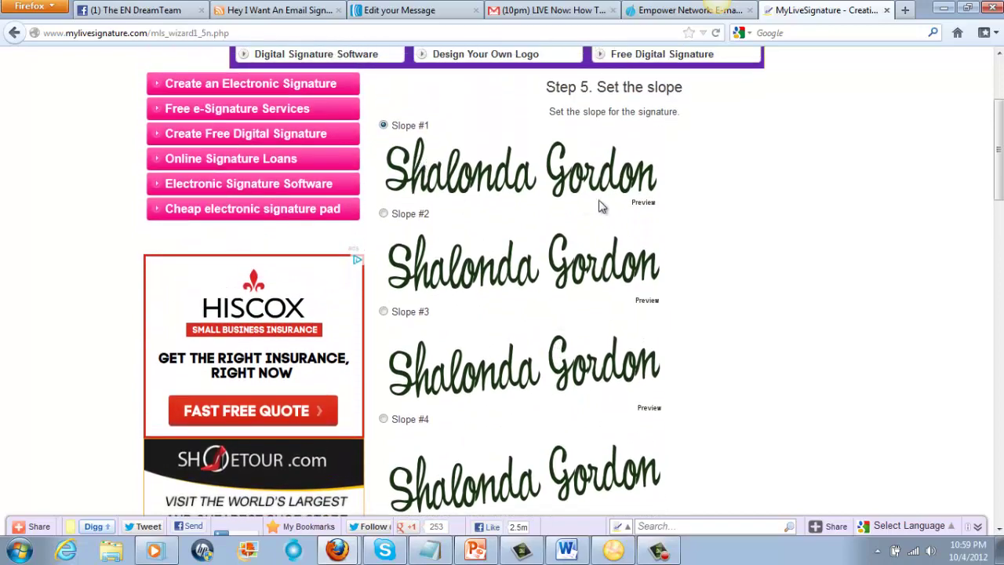
pyautogui.scroll(-2, 590, 365)
pyautogui.scroll(-12, 590, 365)
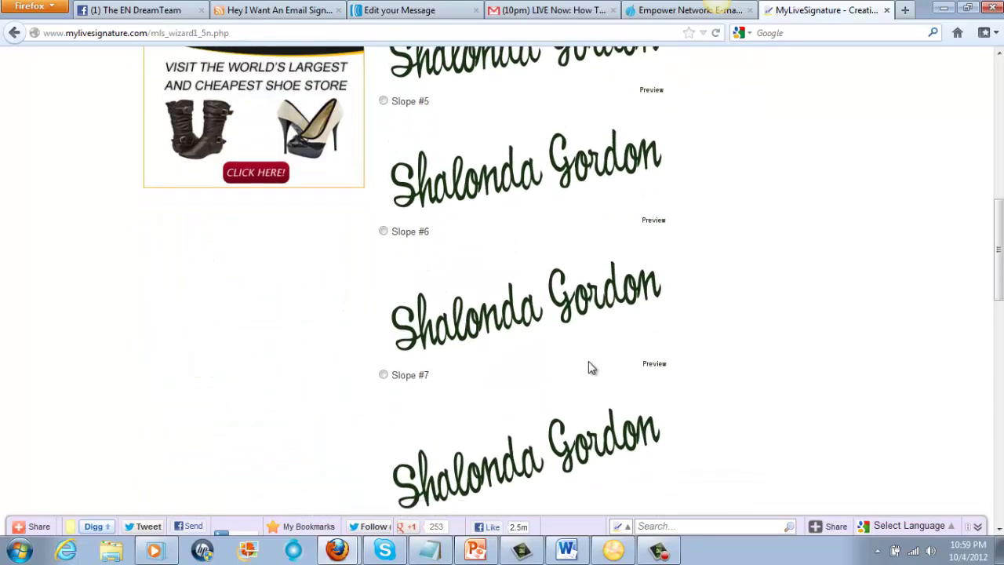
pyautogui.click(619, 263)
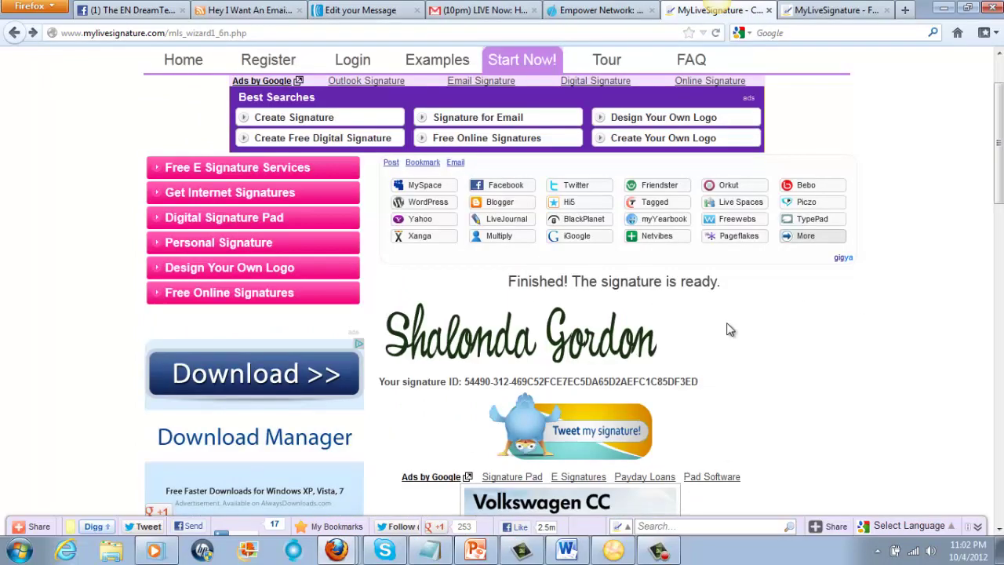
# - Follow the 'Want to use this signature?' link below the finished signature
pyautogui.scroll(-5, 910, 326)
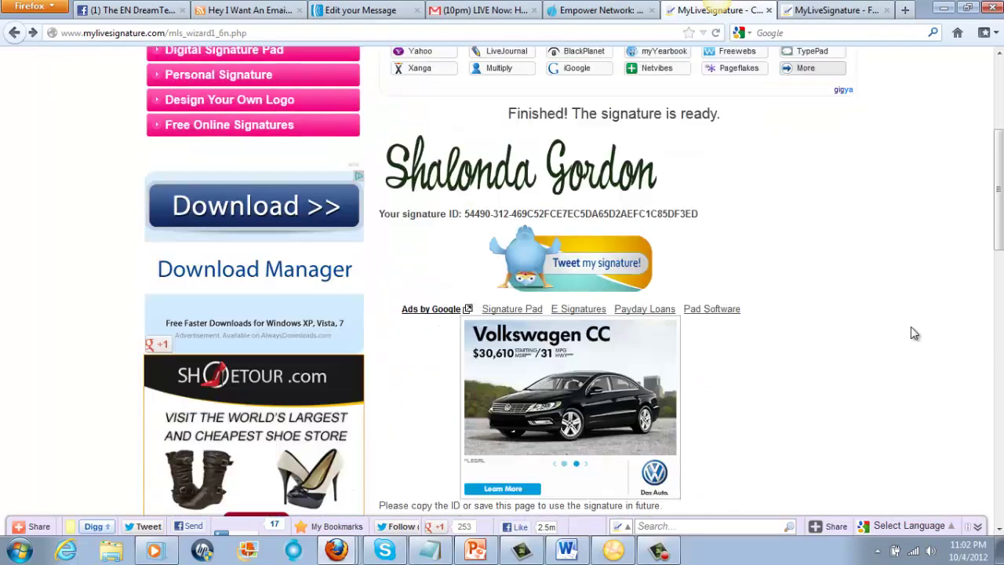
pyautogui.scroll(-6, 911, 333)
pyautogui.scroll(-4, 875, 325)
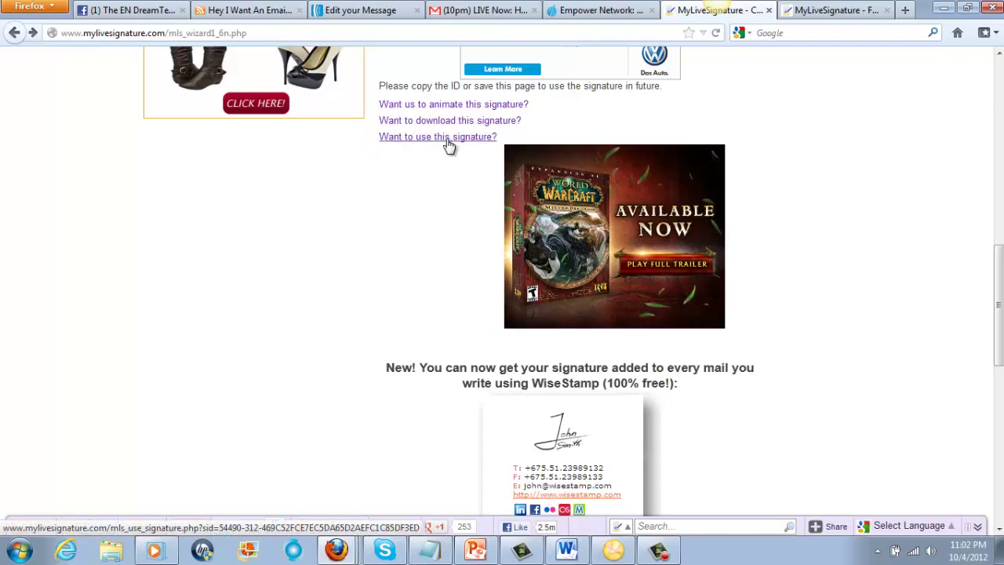
pyautogui.moveTo(425, 140); pyautogui.dragTo(418, 143)
pyautogui.click(418, 141)
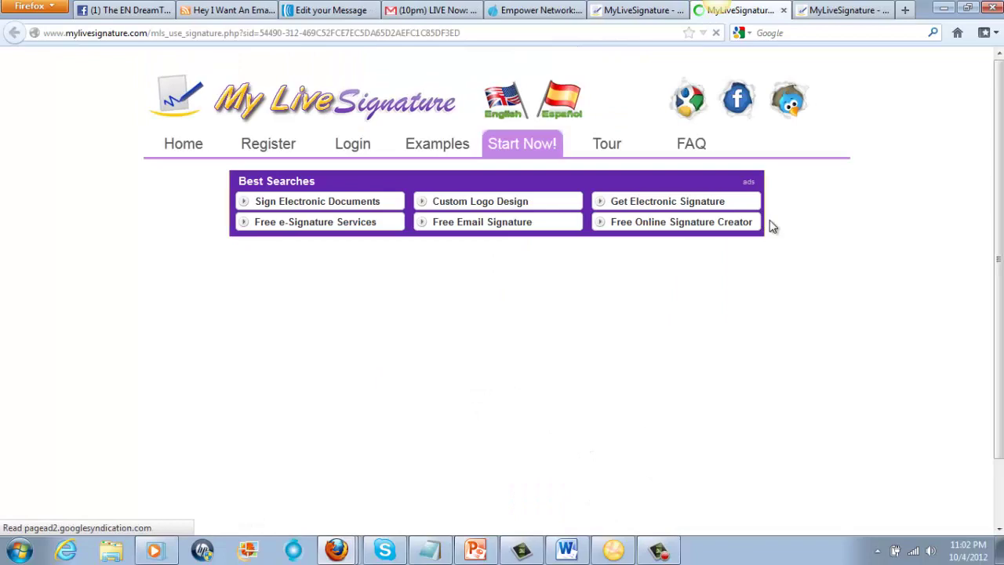
pyautogui.scroll(-1, 933, 184)
pyautogui.scroll(-1, 933, 189)
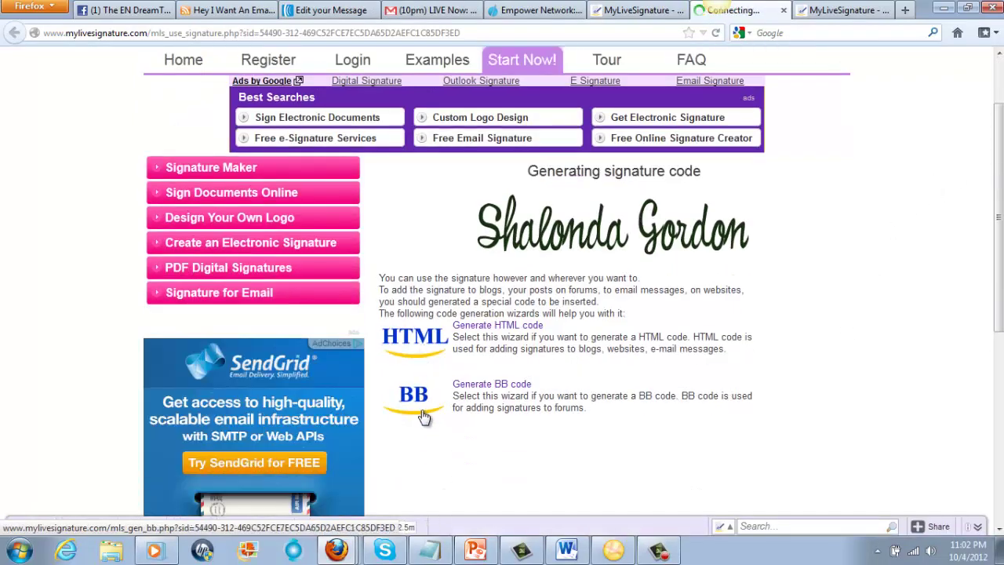
# - Choose Generate HTML code and generate the code for the handwritten signature
pyautogui.click(487, 329)
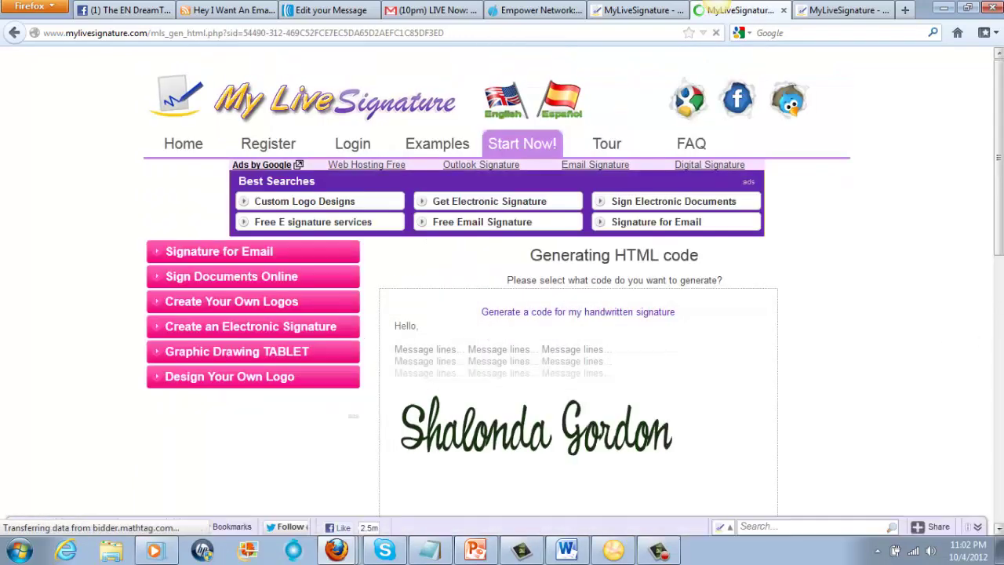
pyautogui.scroll(-2, 502, 313)
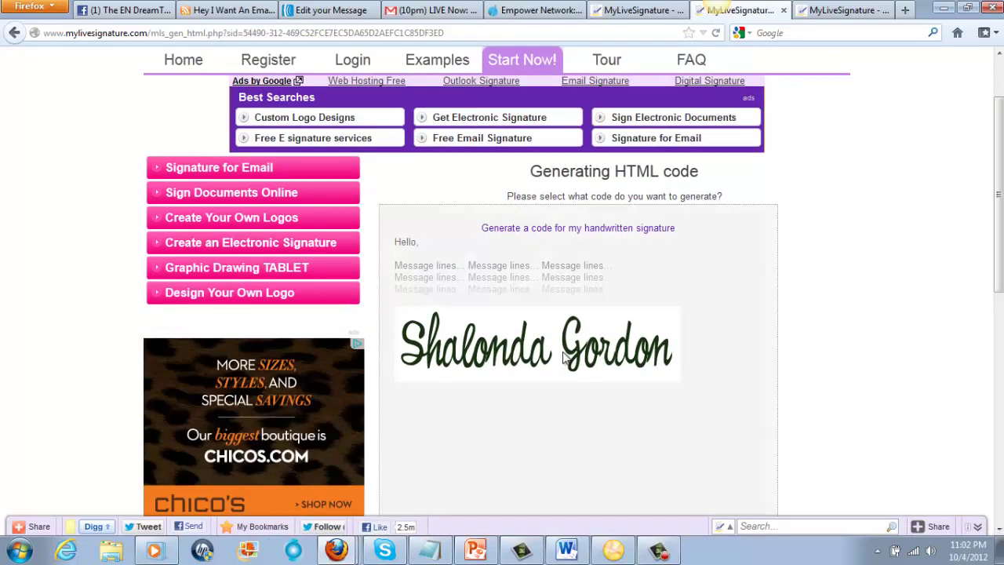
pyautogui.click(541, 231)
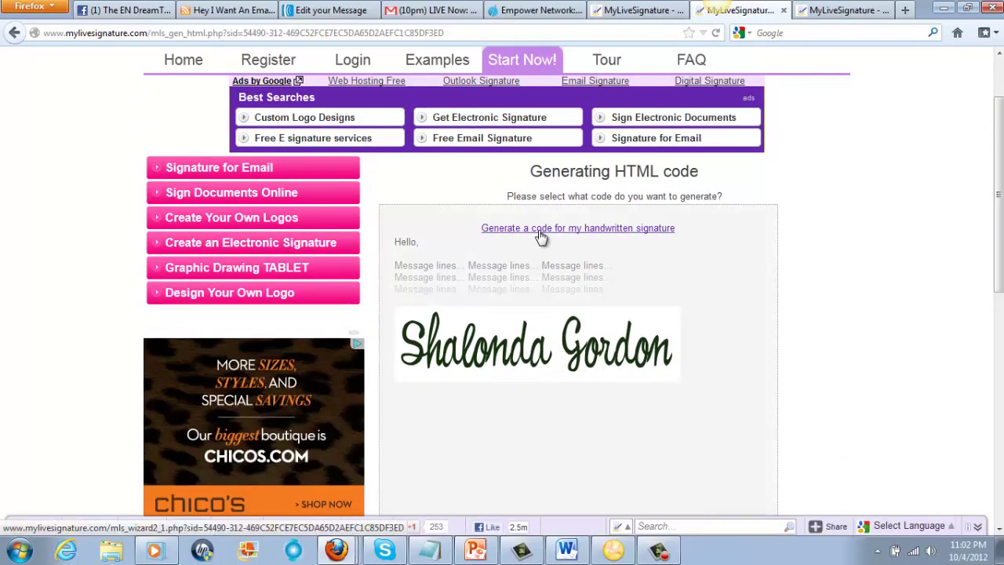
pyautogui.click(541, 231)
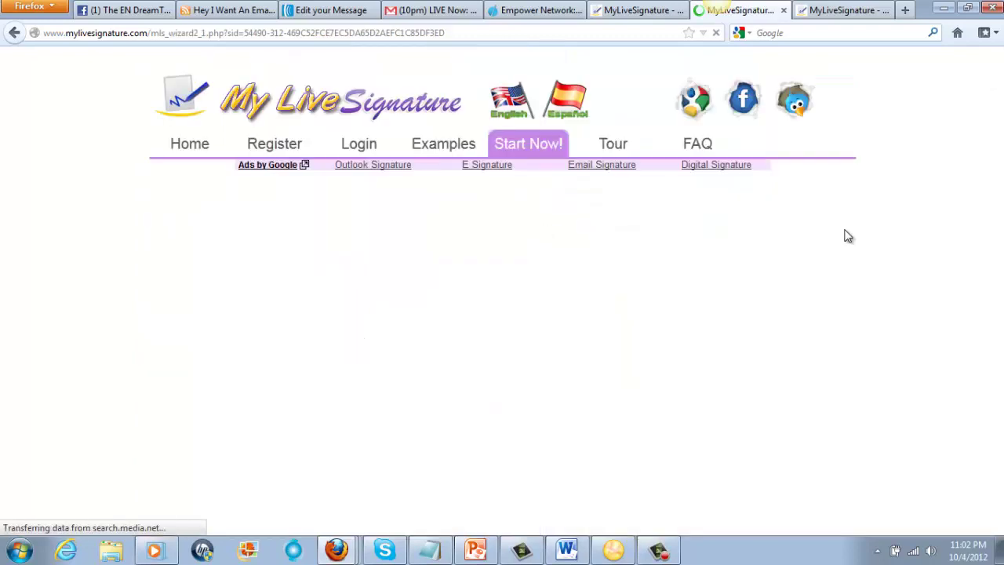
# - Select the entire generated HTML code and copy it
pyautogui.scroll(-3, 845, 235)
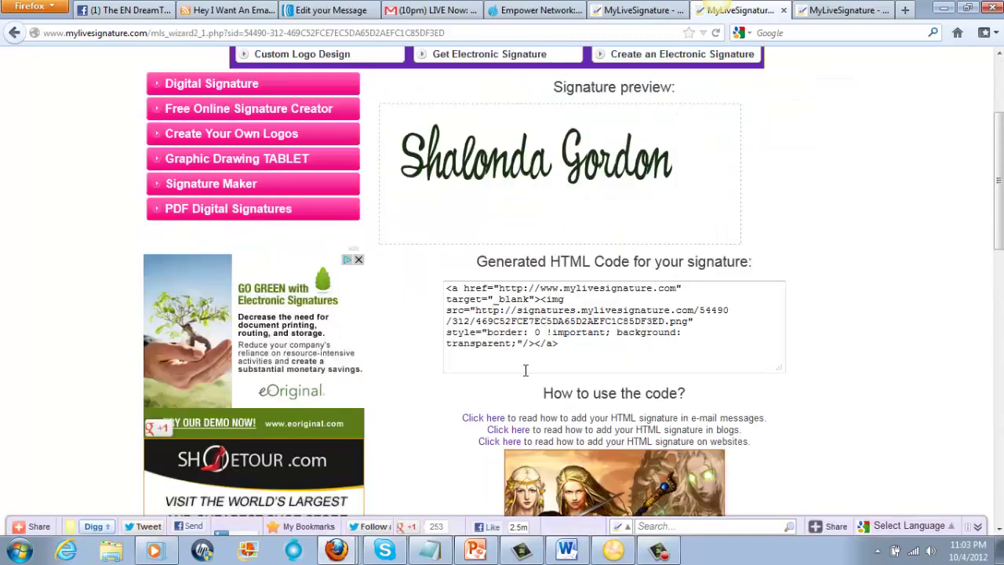
pyautogui.moveTo(447, 289); pyautogui.dragTo(621, 359)
pyautogui.rightClick(551, 318)
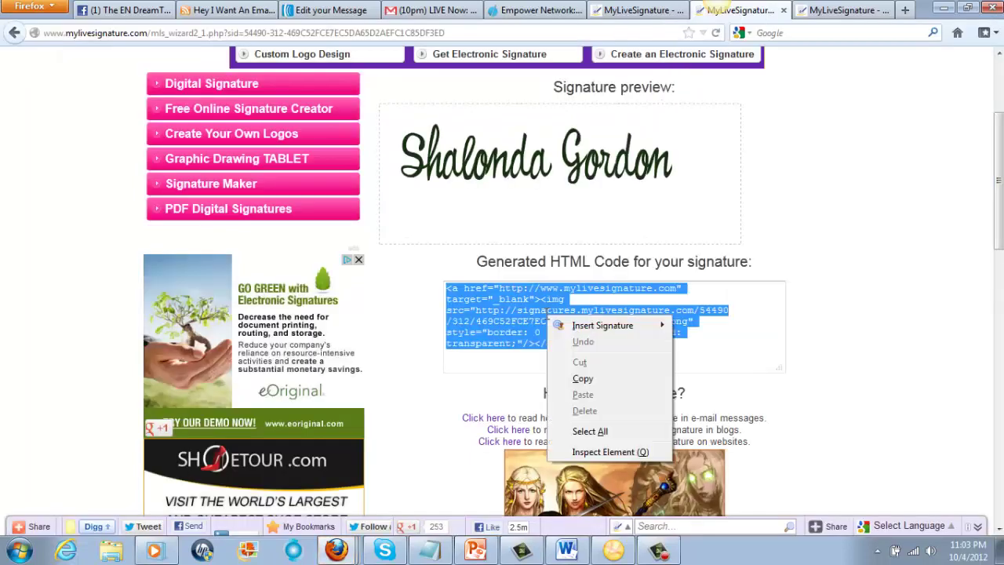
pyautogui.click(582, 379)
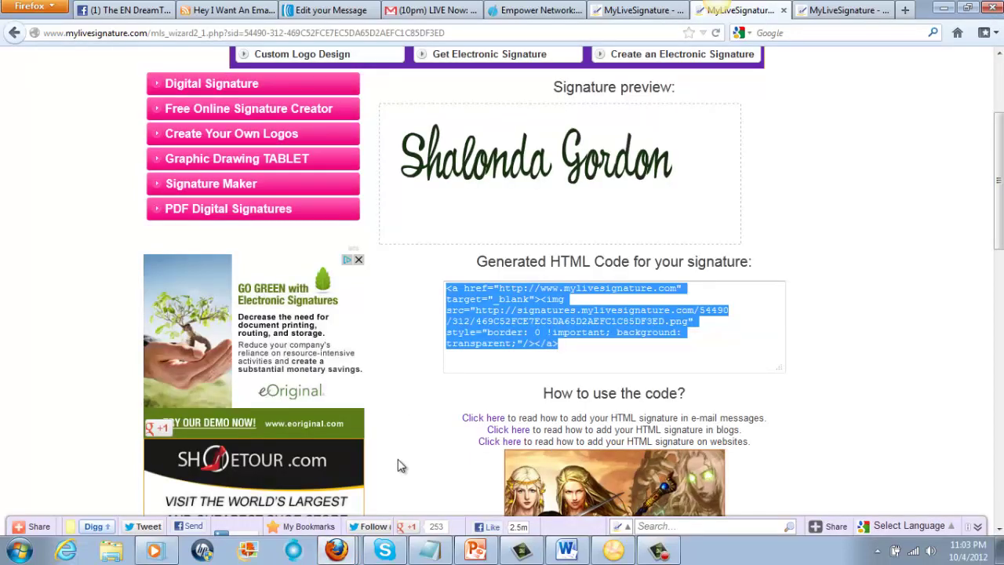
# - Paste the copied HTML code into a new Notepad document, then minimize Notepad
pyautogui.click(423, 556)
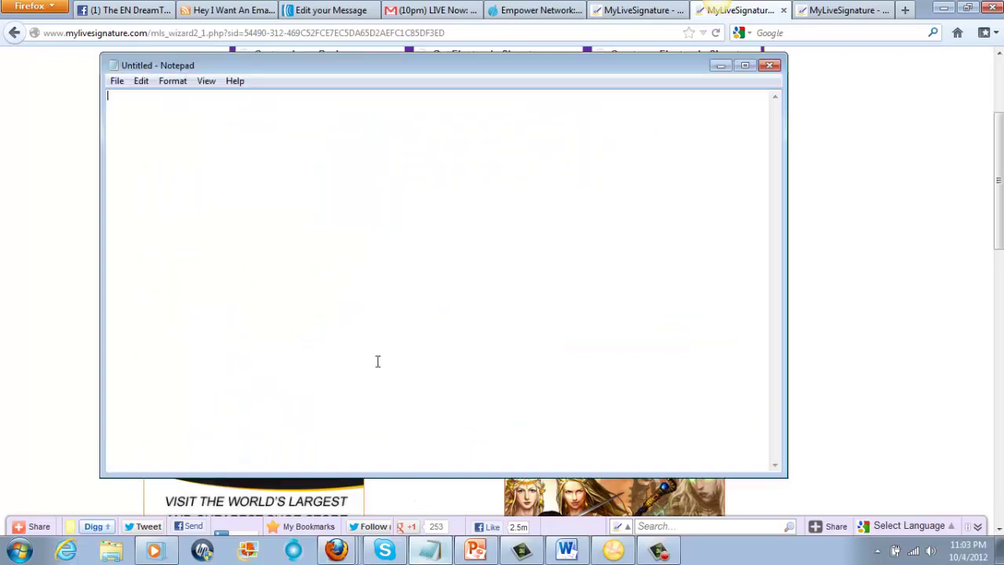
pyautogui.rightClick(222, 169)
pyautogui.click(255, 234)
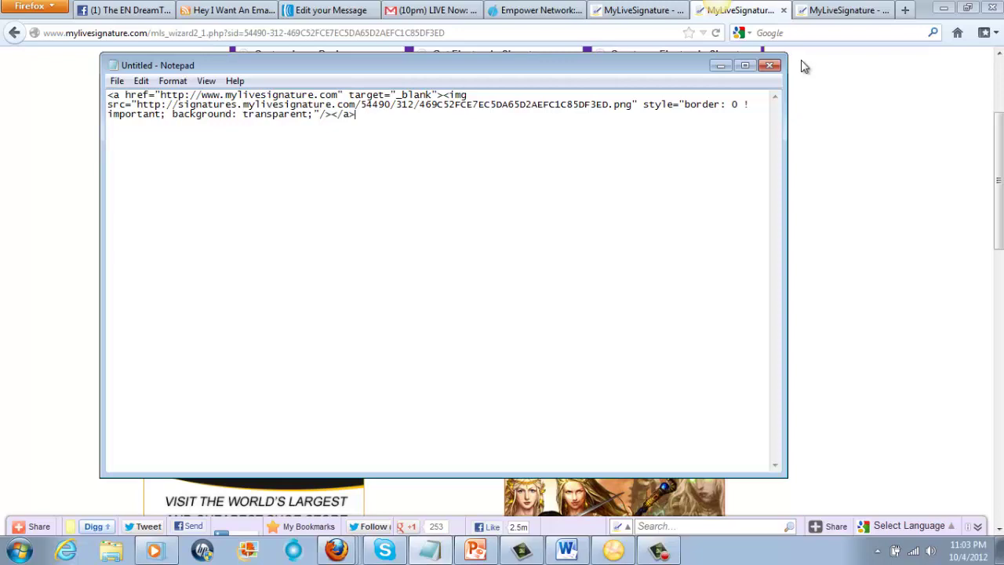
pyautogui.click(731, 63)
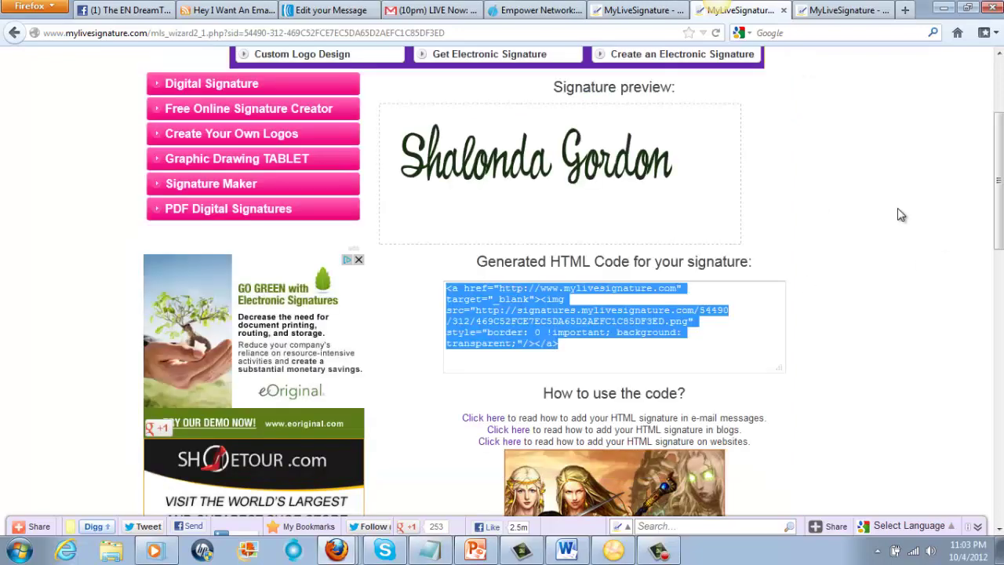
pyautogui.scroll(4, 929, 236)
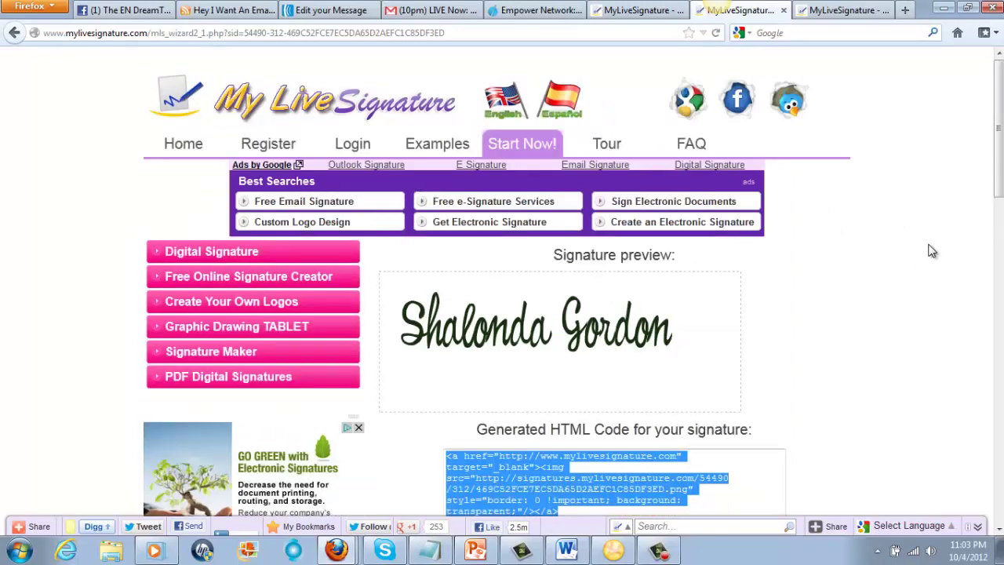